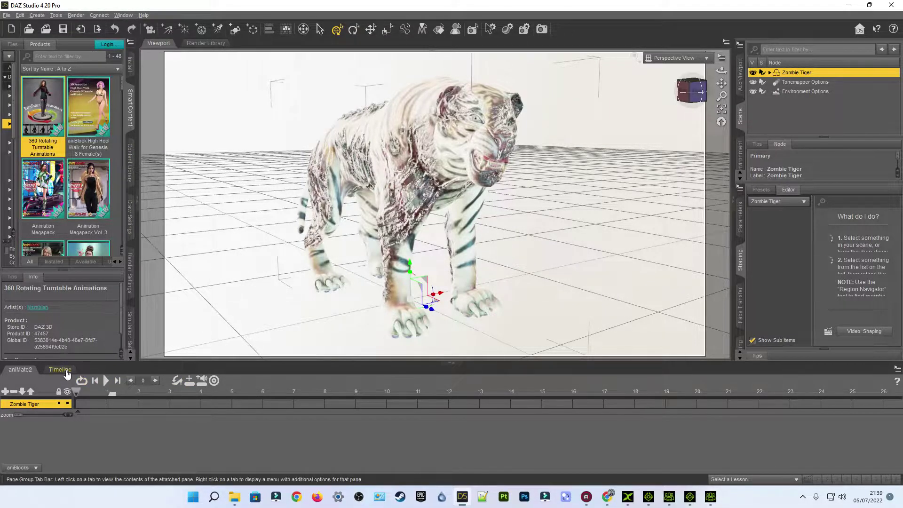
Open the Zombie Tiger's transform parameters, scrub the Timeline to its last frame and back to frame 0, and add a keyframe
left_click(741, 229)
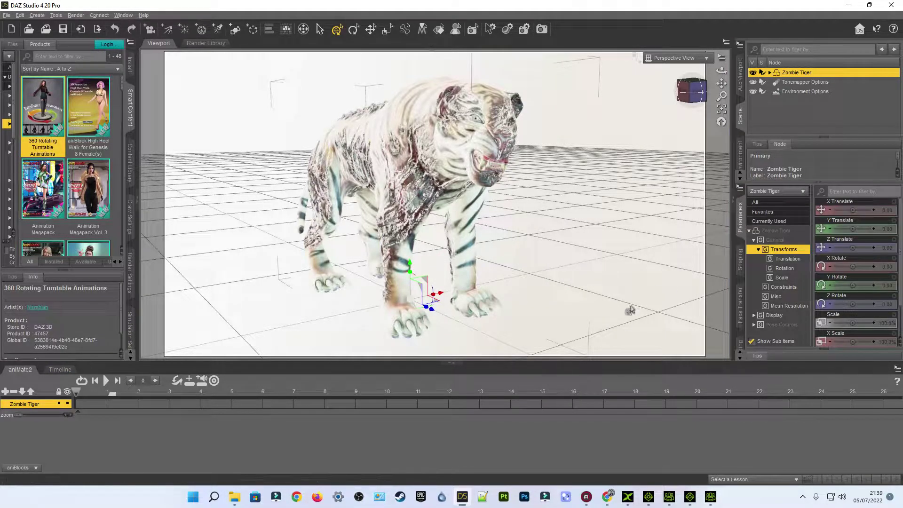
left_click(60, 369)
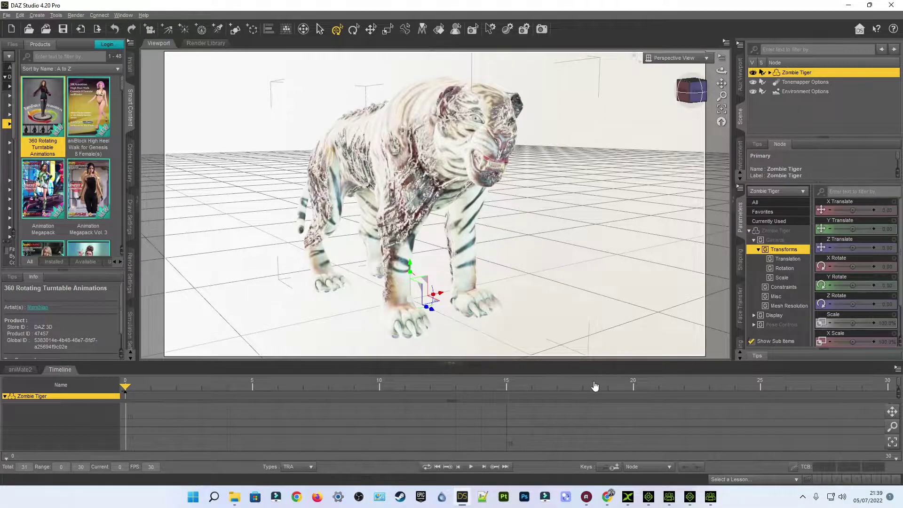
left_click(832, 388)
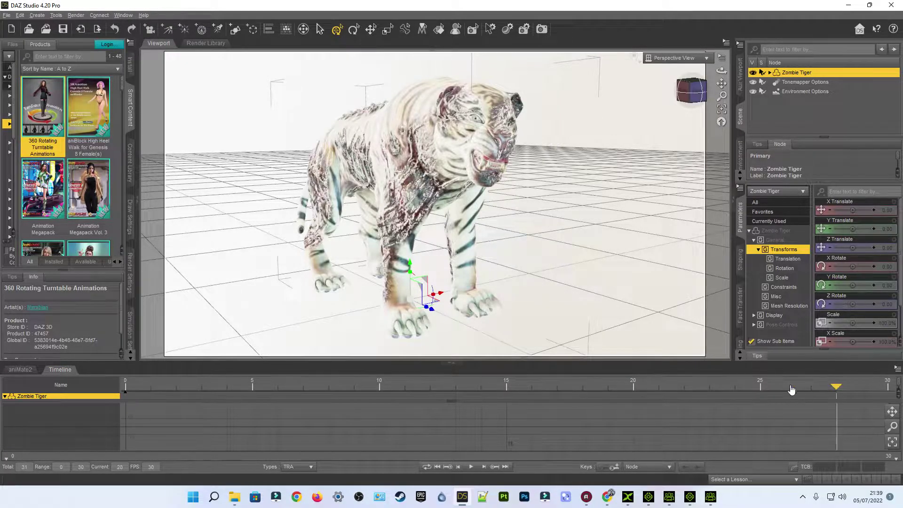
left_click_drag(837, 387, 885, 390)
left_click_drag(883, 391, 36, 416)
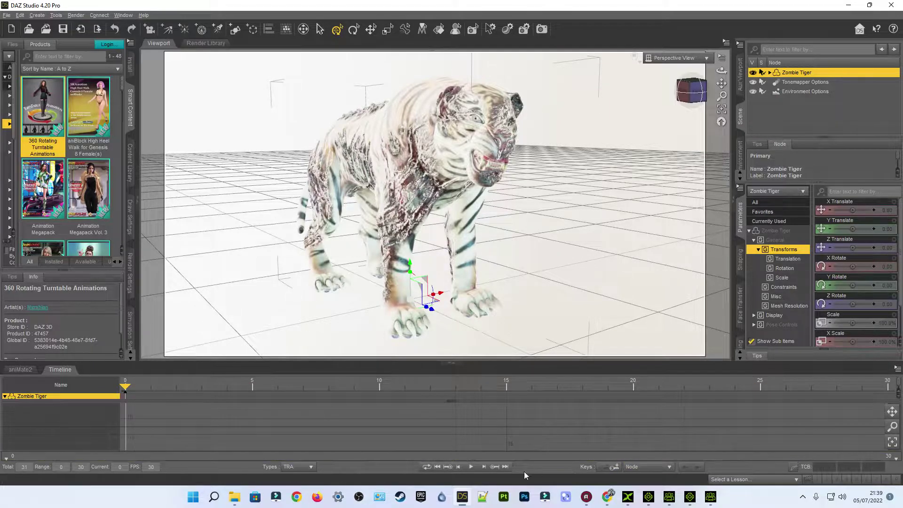
left_click(616, 467)
In aniMate2, move the playhead to the end of the animation and set the Zombie Tiger's Y Rotate to 359
left_click(20, 370)
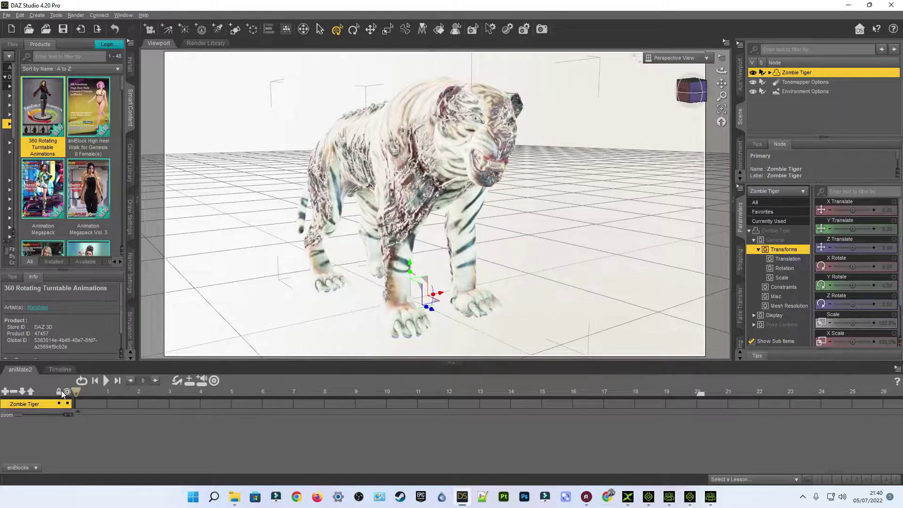
left_click_drag(77, 392, 367, 393)
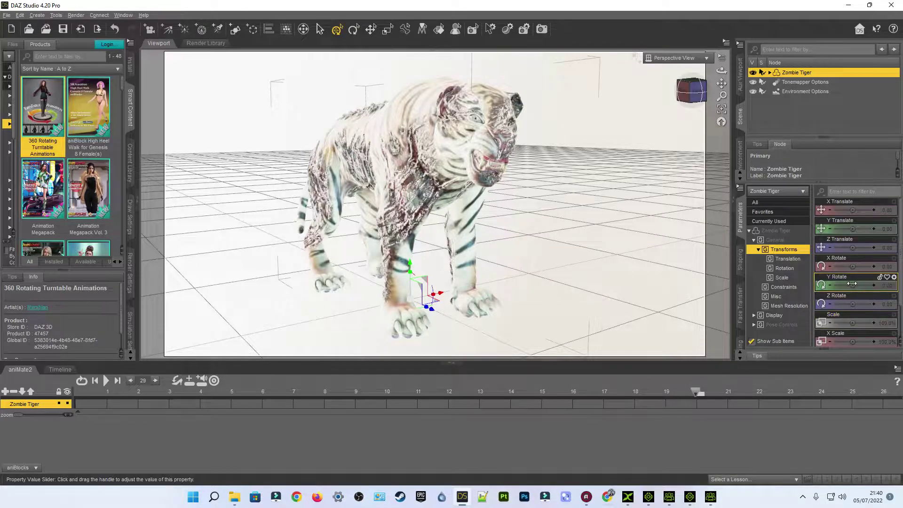
mouse_move(852, 286)
left_click_drag(852, 286, 869, 285)
double_click(890, 285)
key("Return")
key("BackSpace")
key("BackSpace")
key("BackSpace")
key("BackSpace")
key("BackSpace")
key("BackSpace")
type("59")
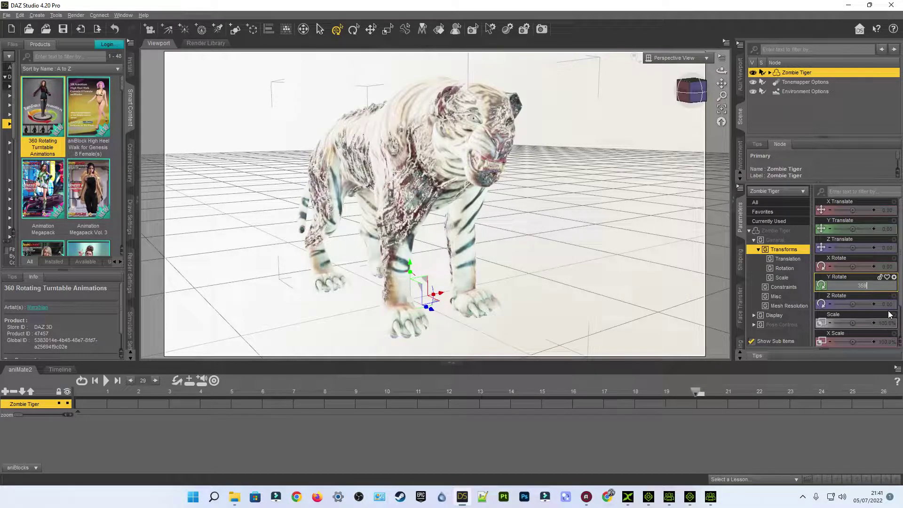
key("Return")
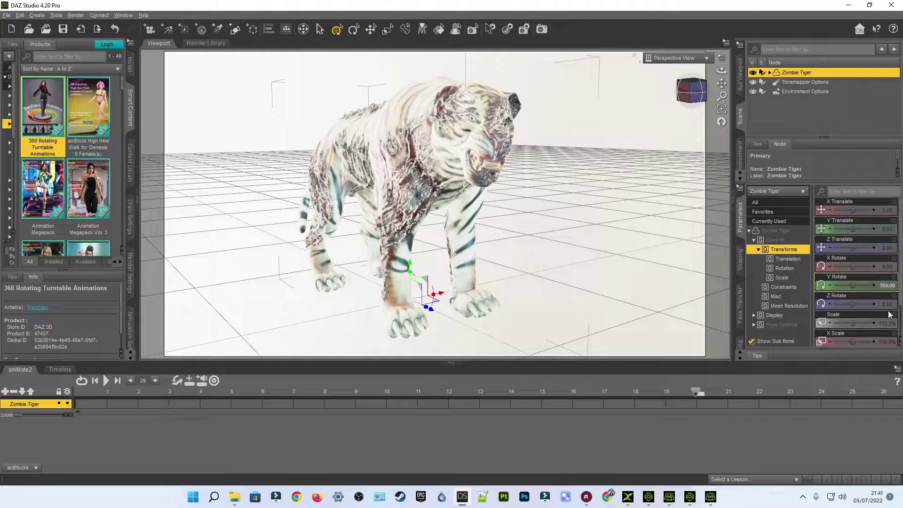
left_click(875, 336)
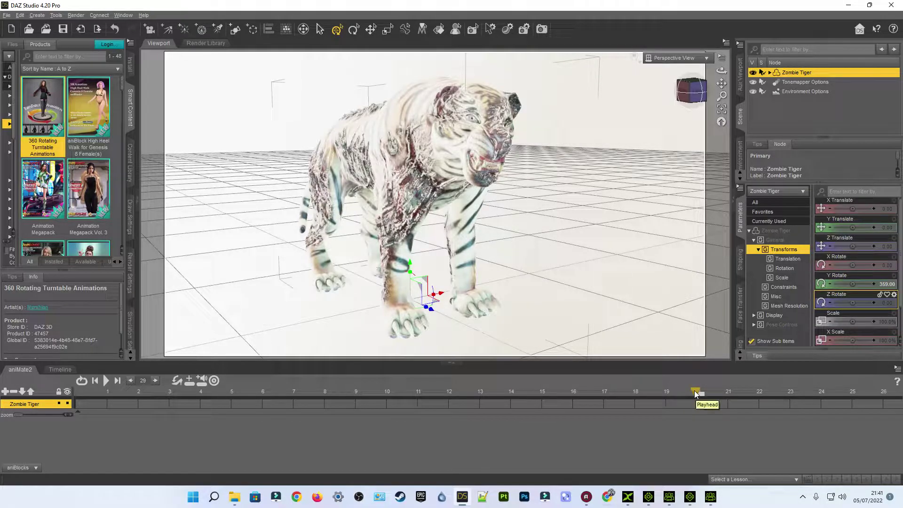
Preview the tiger's turntable rotation from the first frame, stop playback, and return the playhead to the start
left_click_drag(694, 390, 41, 405)
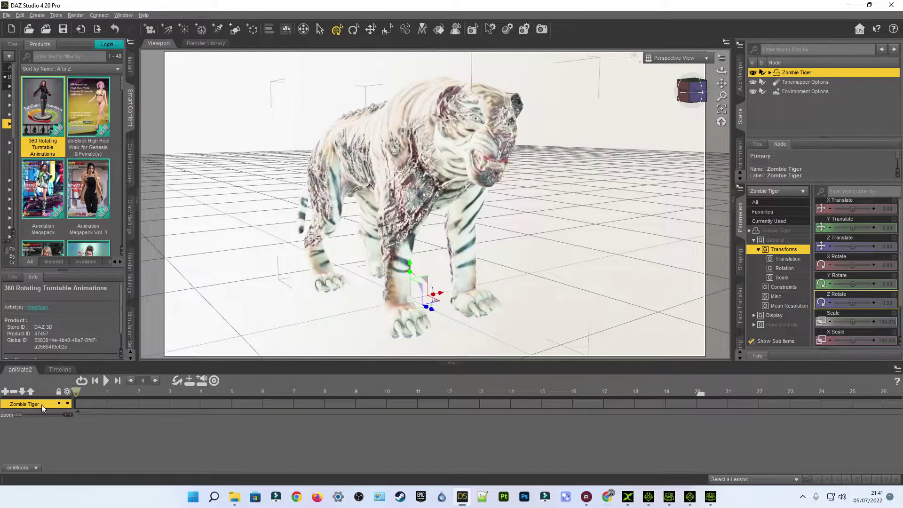
left_click(108, 380)
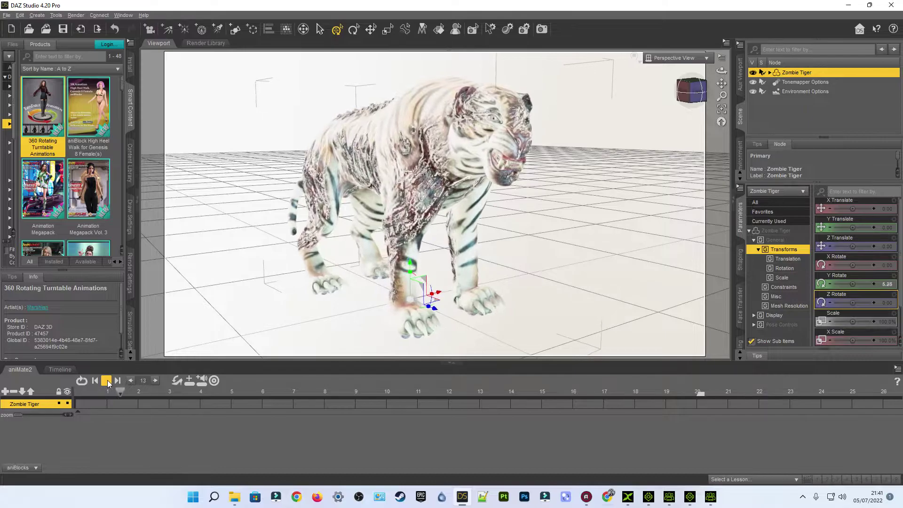
left_click(107, 381)
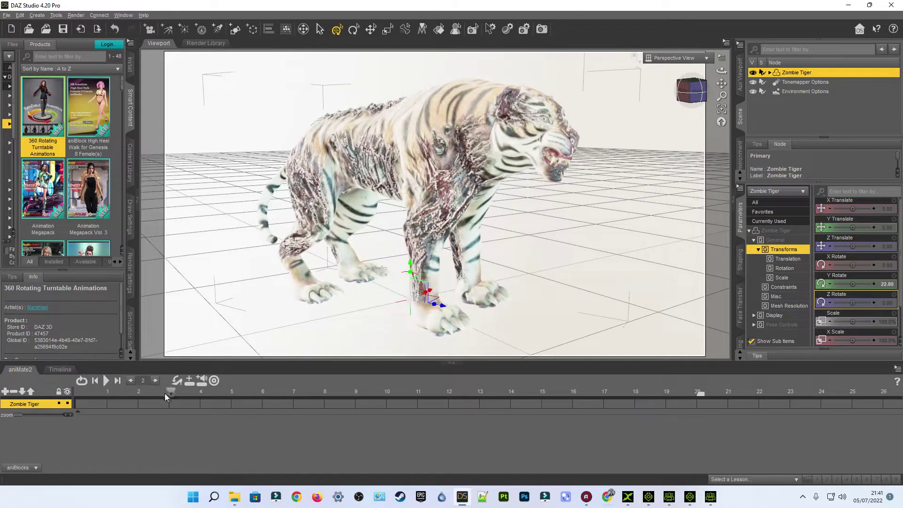
left_click_drag(169, 394, 72, 385)
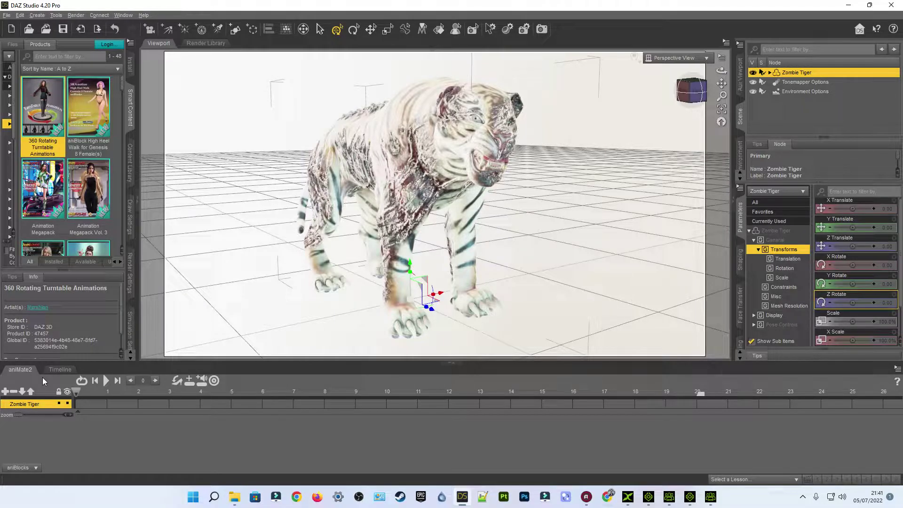
left_click(739, 217)
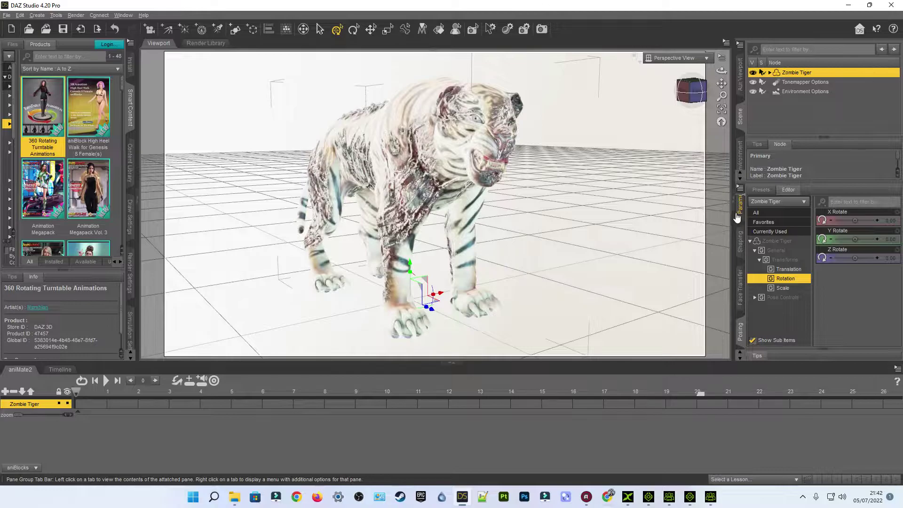
scroll(739, 226, "down", 5)
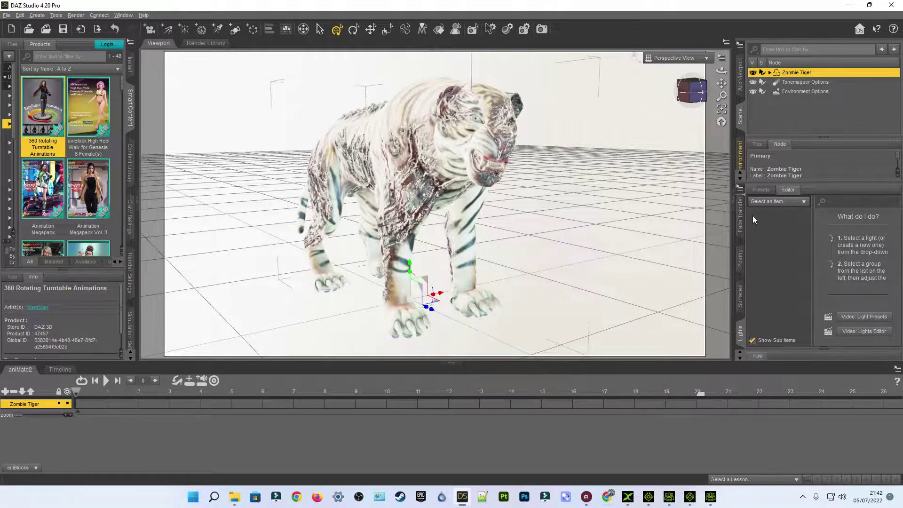
scroll(743, 282, "down", 1)
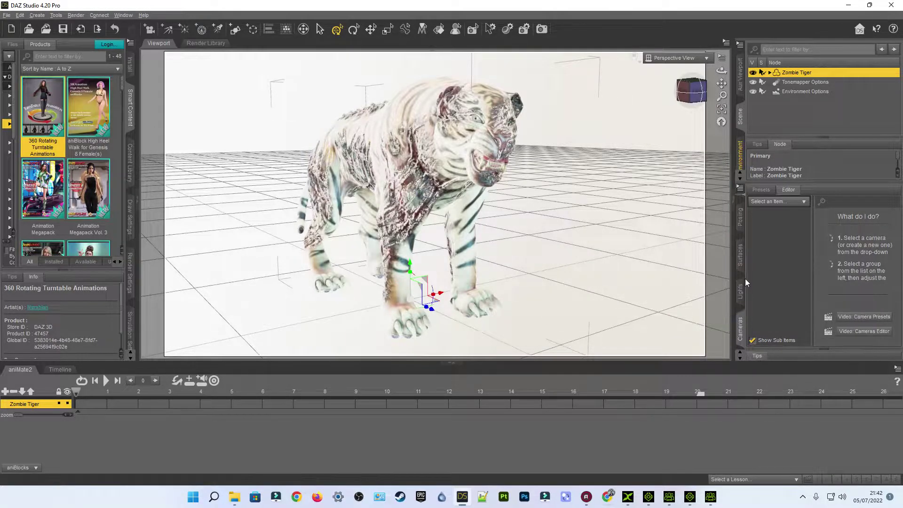
scroll(743, 292, "up", 4)
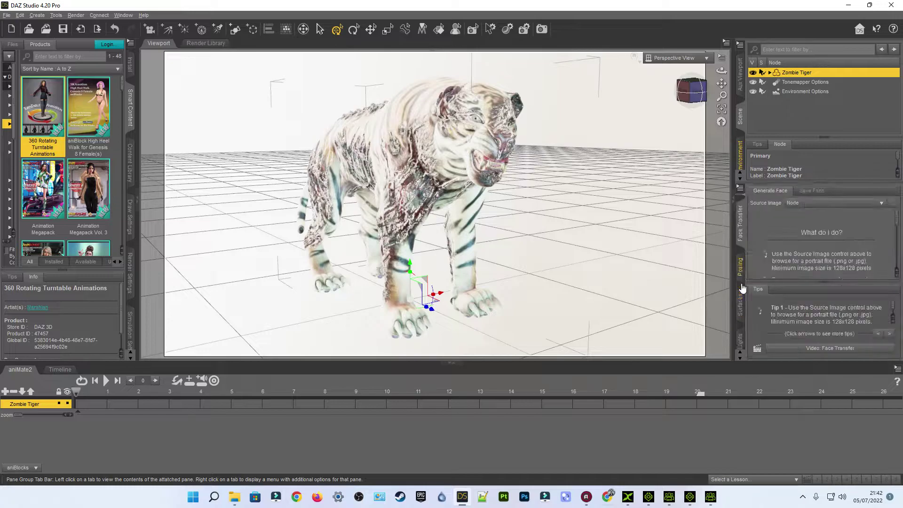
scroll(742, 288, "up", 1)
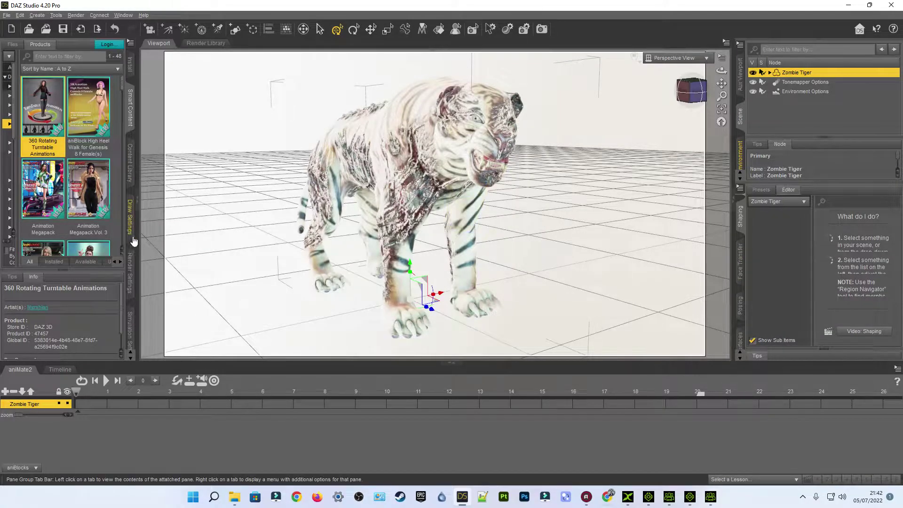
scroll(131, 262, "down", 1)
scroll(132, 262, "down", 1)
scroll(131, 263, "down", 2)
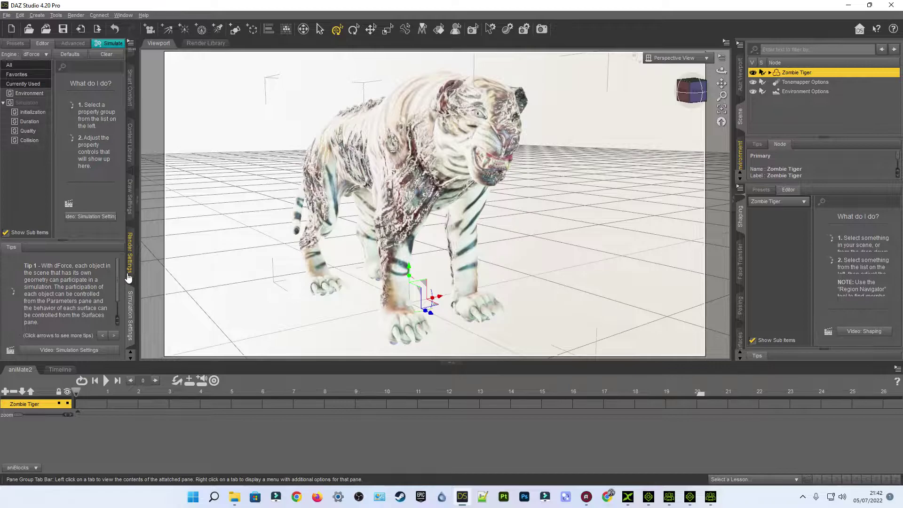
left_click(127, 156)
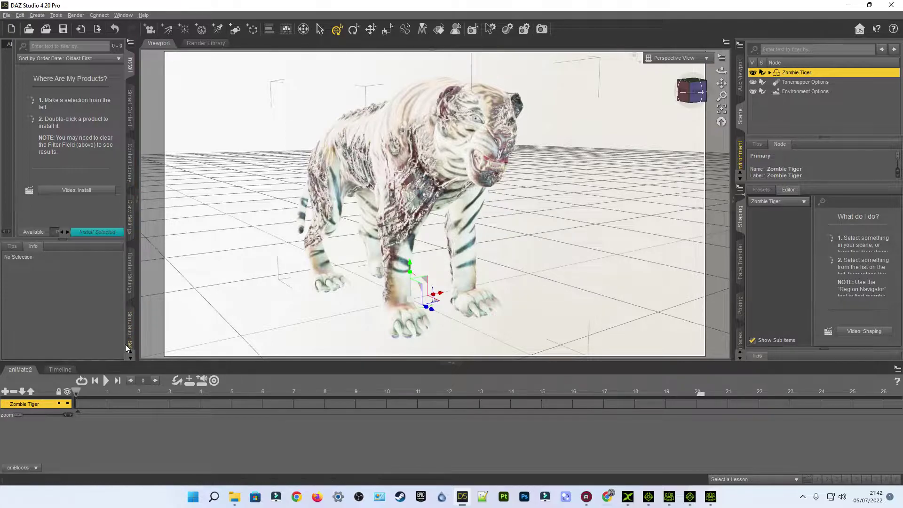
Show all Render Settings properties and widen the pane so their names and values are readable
left_click(131, 287)
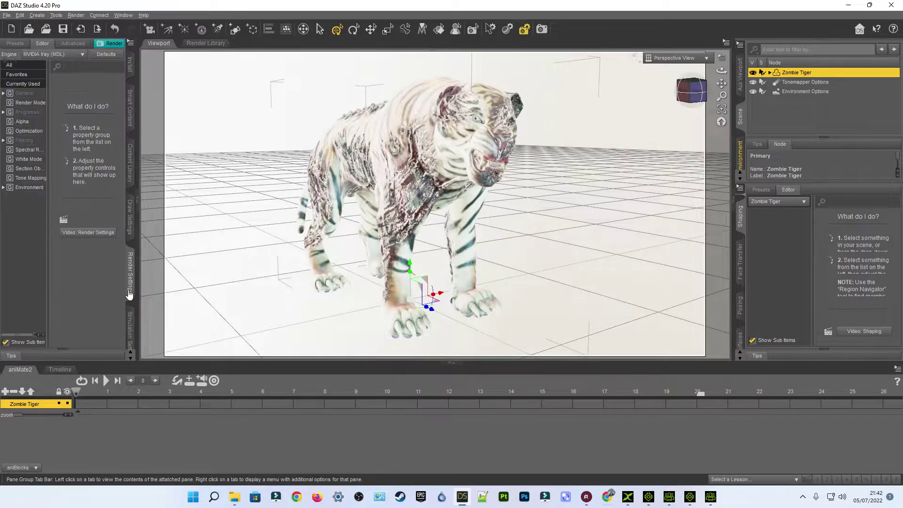
left_click(17, 67)
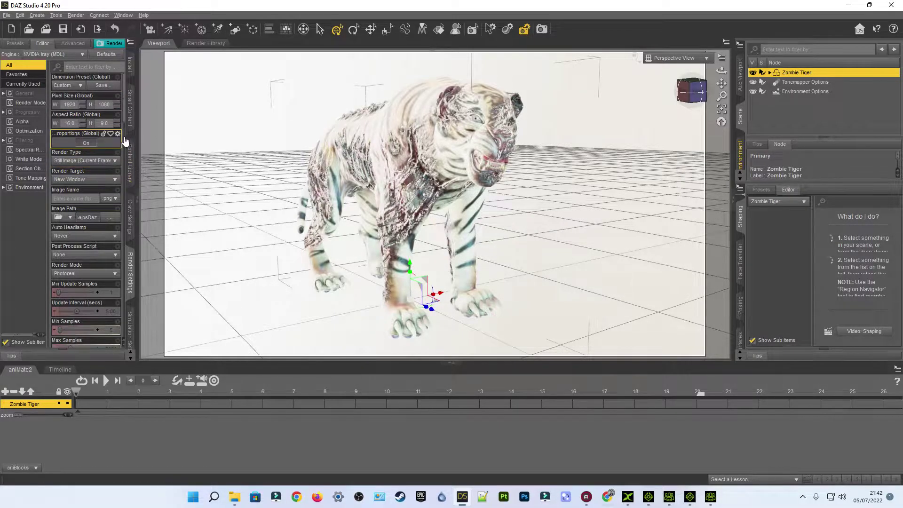
left_click_drag(136, 135, 174, 136)
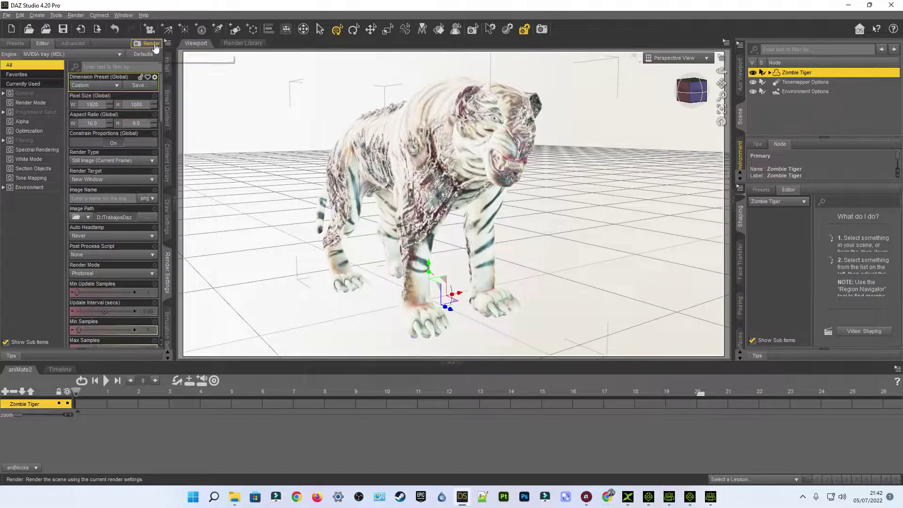
Test-render the current frame in a maximised window, examine the tiger from head to paws, and cancel the render
left_click(154, 45)
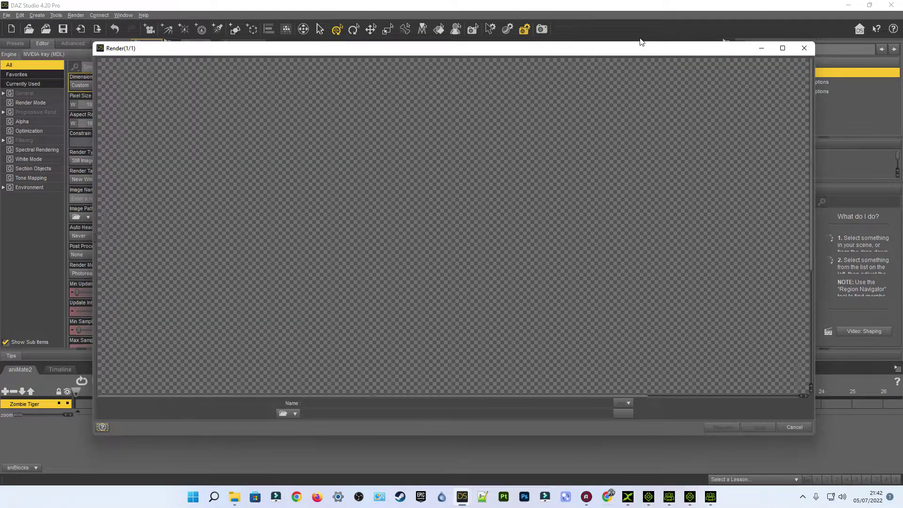
left_click(782, 47)
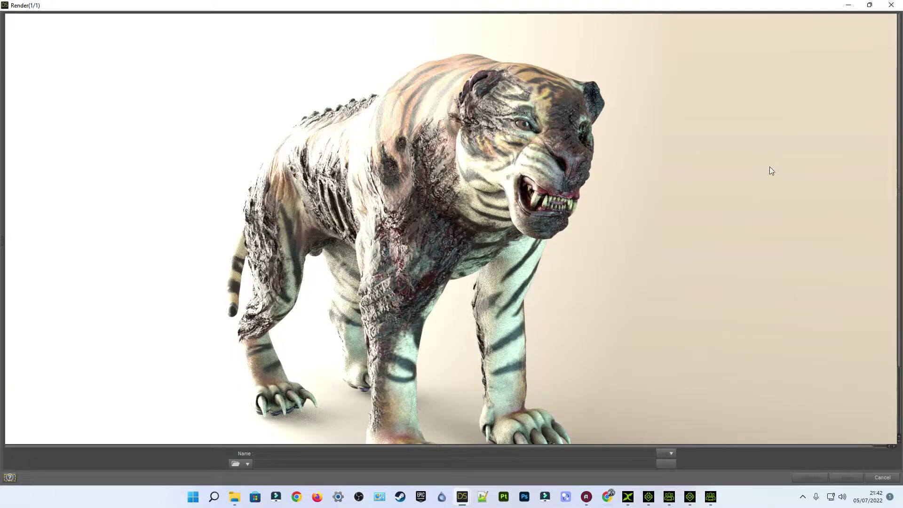
scroll(769, 167, "down", 5)
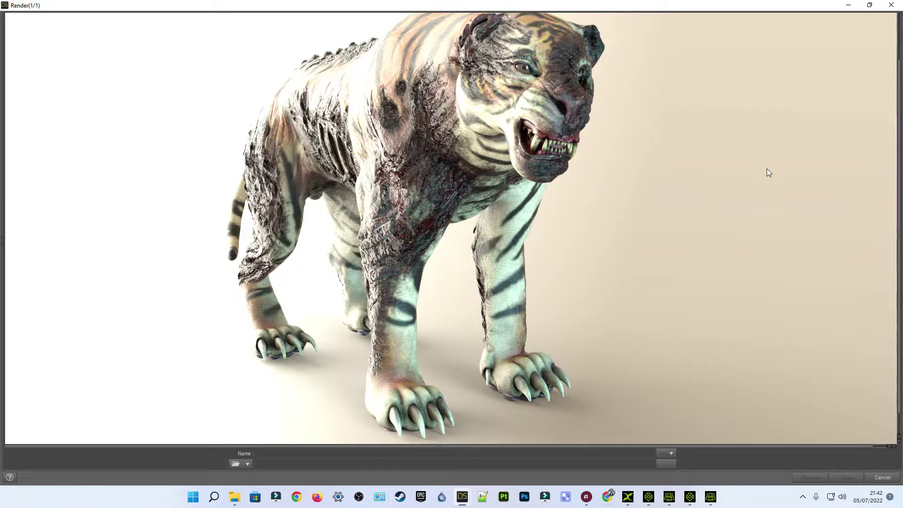
scroll(769, 172, "up", 2)
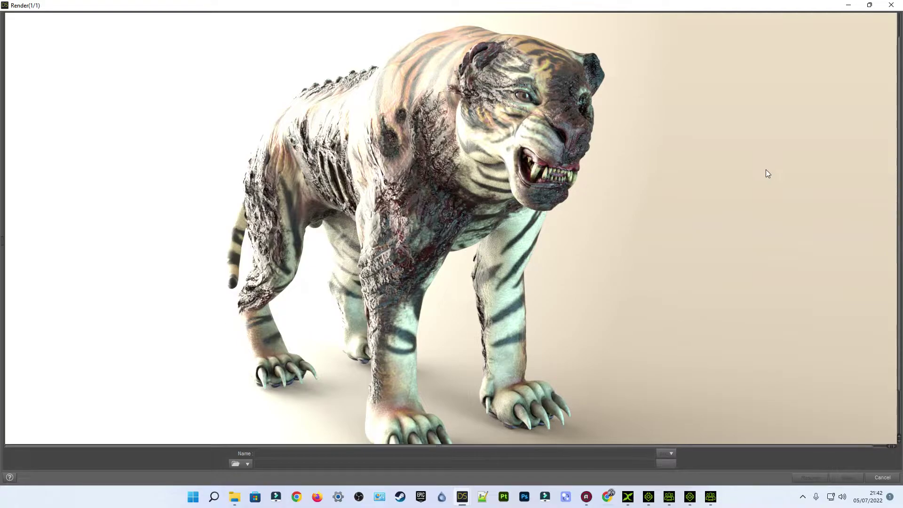
scroll(767, 178, "down", 2)
scroll(765, 179, "down", 1)
scroll(764, 180, "up", 2)
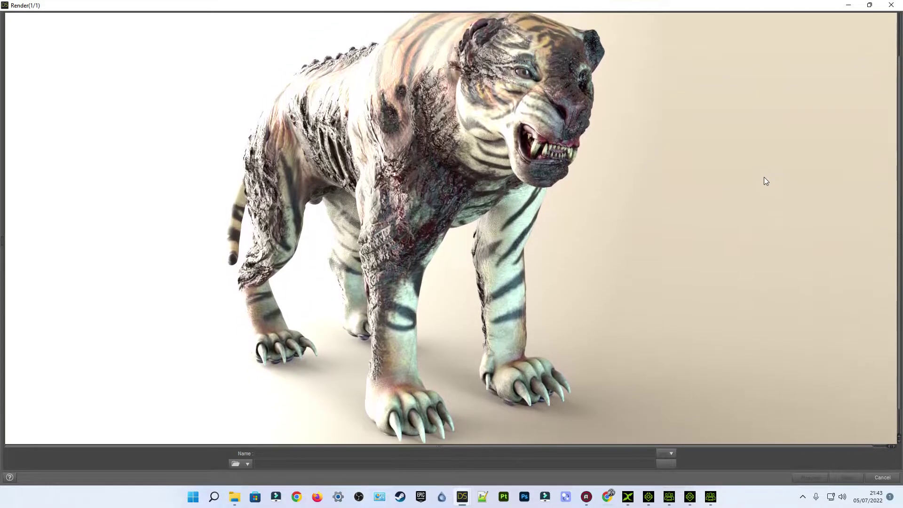
left_click(891, 5)
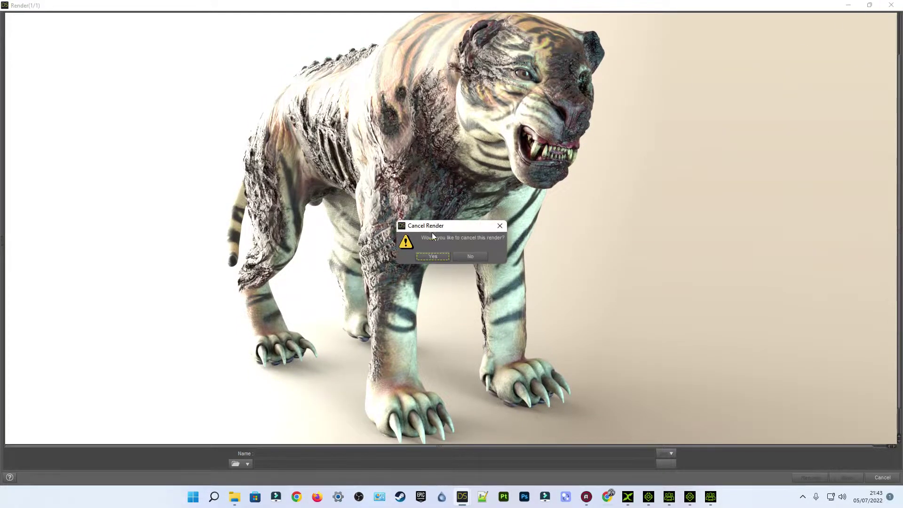
left_click(433, 256)
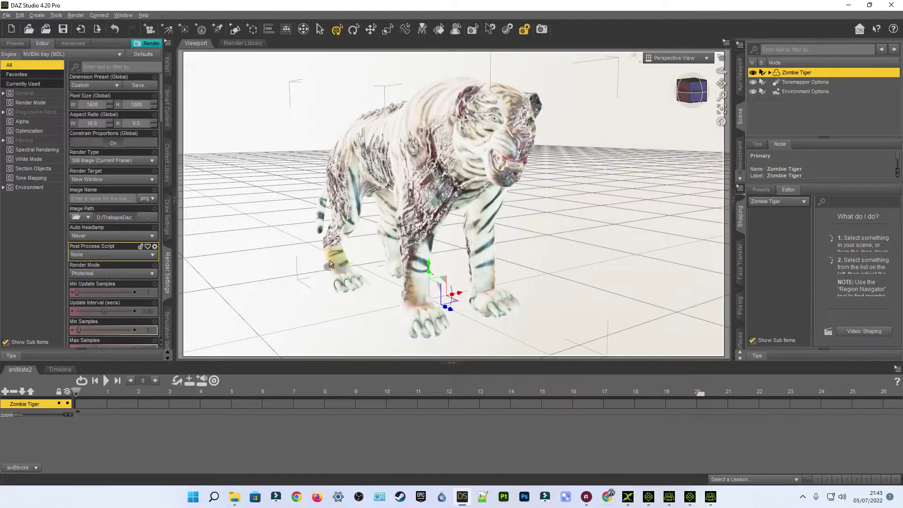
Rotate the tiger's right and left hind paws slightly downward with the Rotate tool
left_click(330, 257)
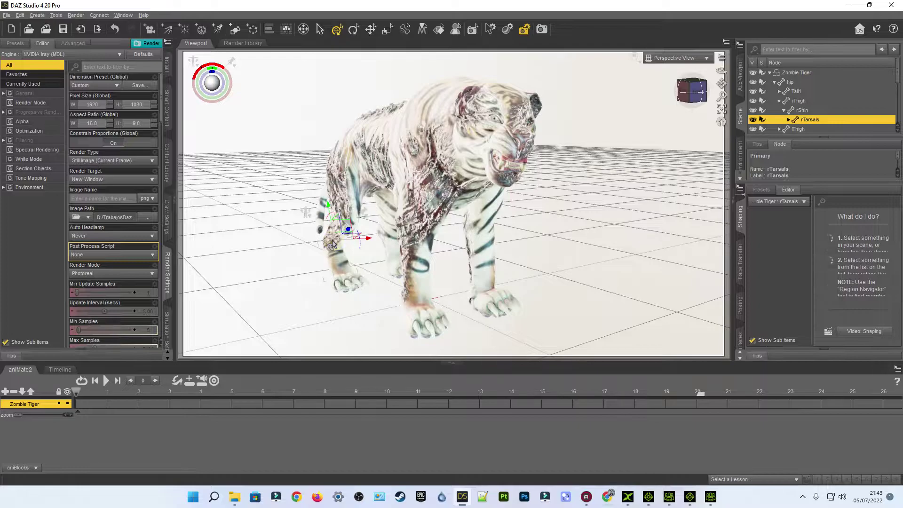
left_click(353, 29)
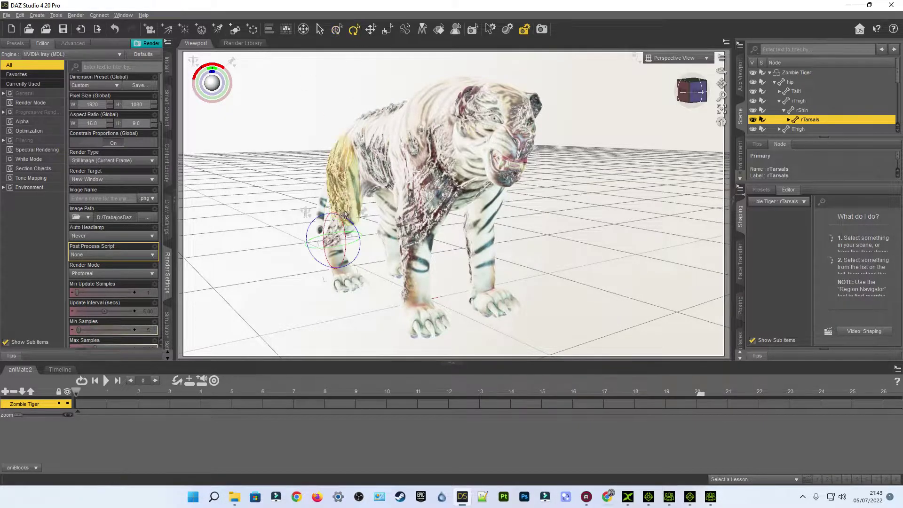
left_click(344, 282)
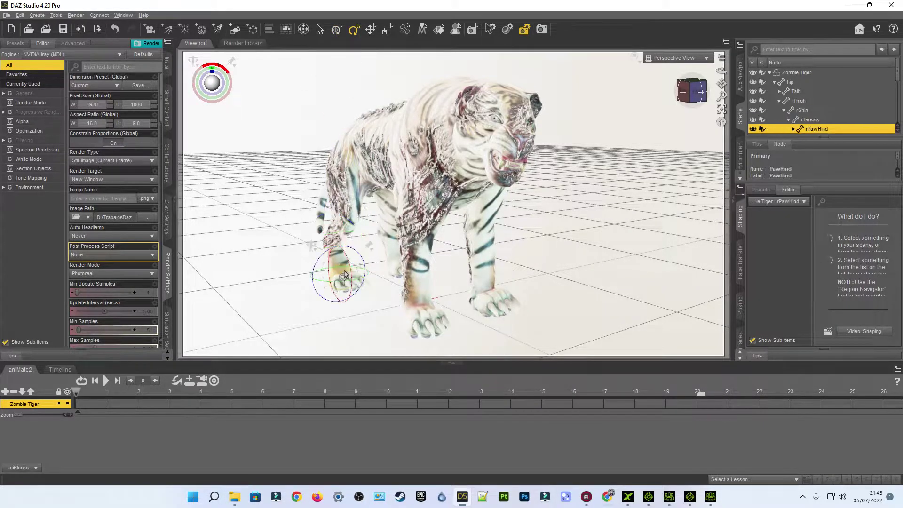
left_click_drag(346, 260, 349, 266)
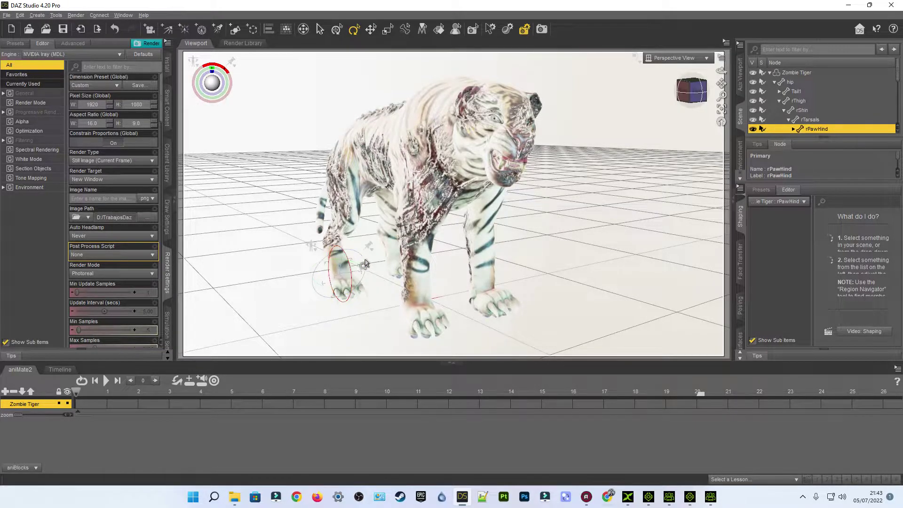
left_click(396, 266)
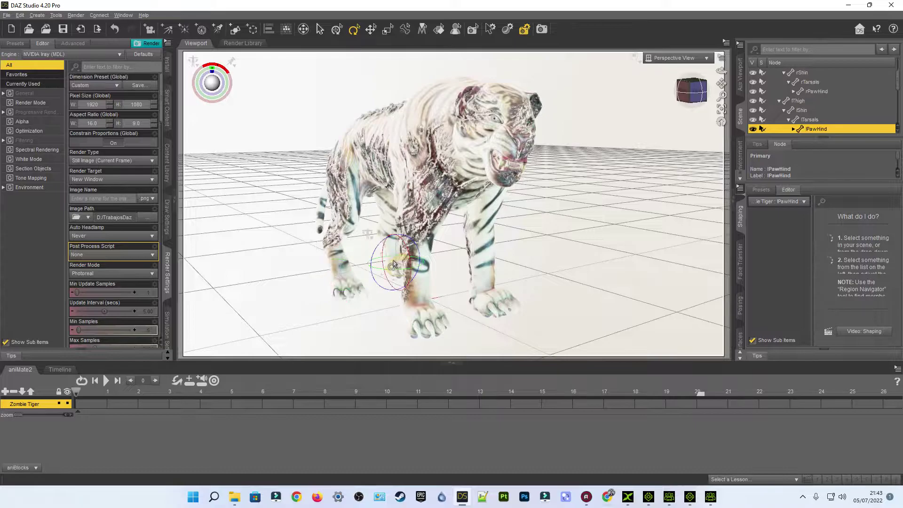
left_click_drag(403, 249, 406, 253)
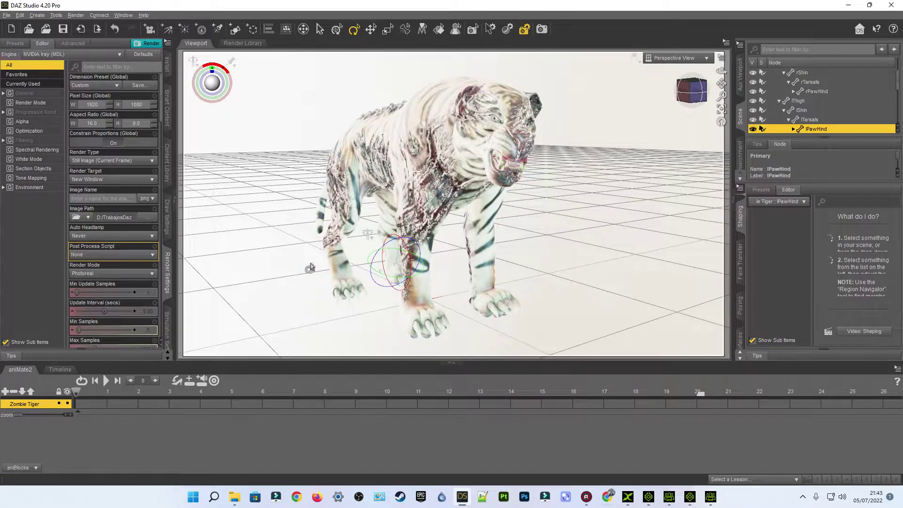
Preview part of the tiger's turntable animation and return the playhead to the first frame
scroll(113, 339, "down", 1)
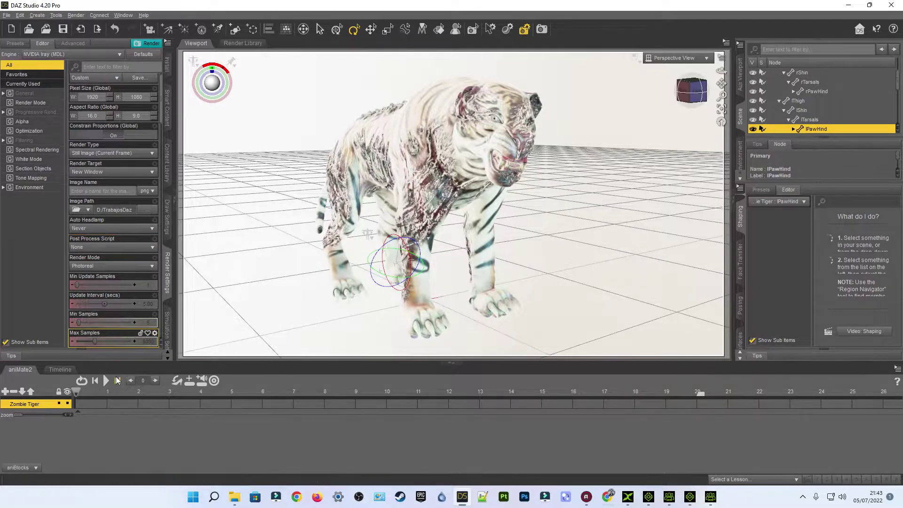
left_click_drag(78, 390, 286, 395)
left_click(106, 380)
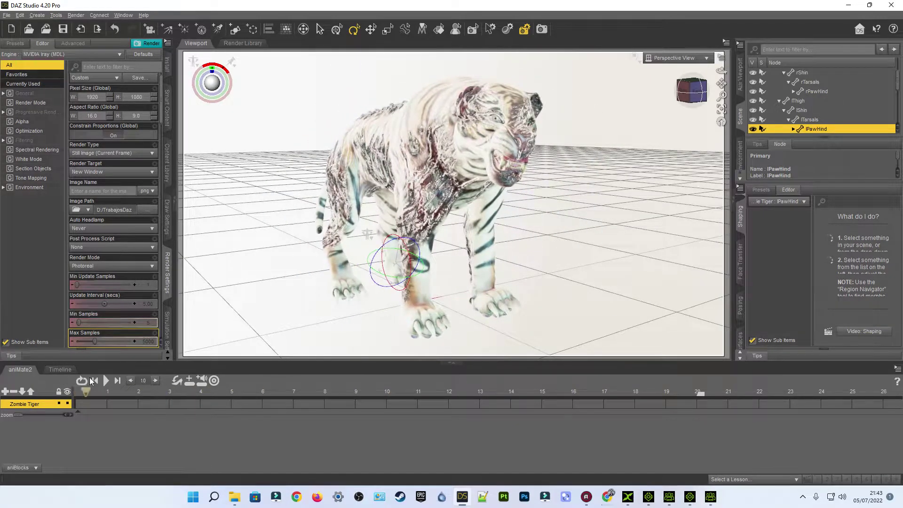
left_click_drag(370, 391, 76, 390)
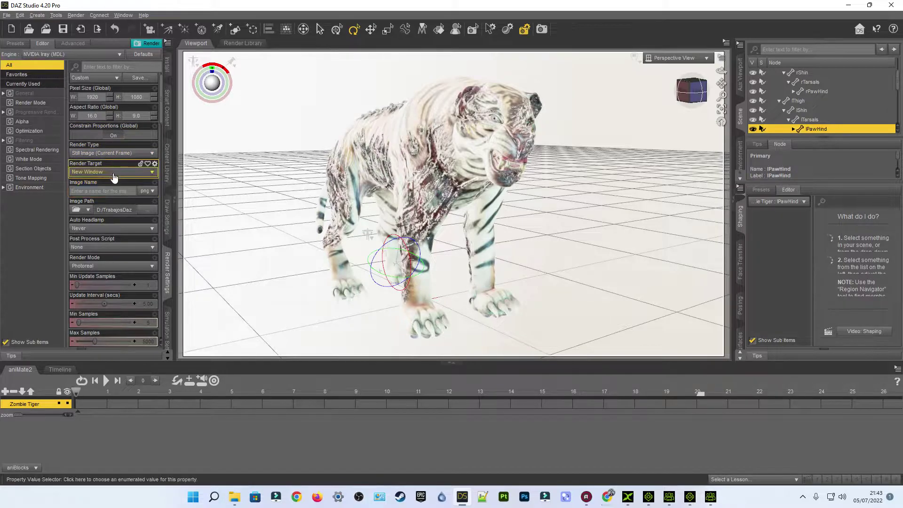
Set the Render Type to Movie and name the movie tigrezombie
left_click(108, 157)
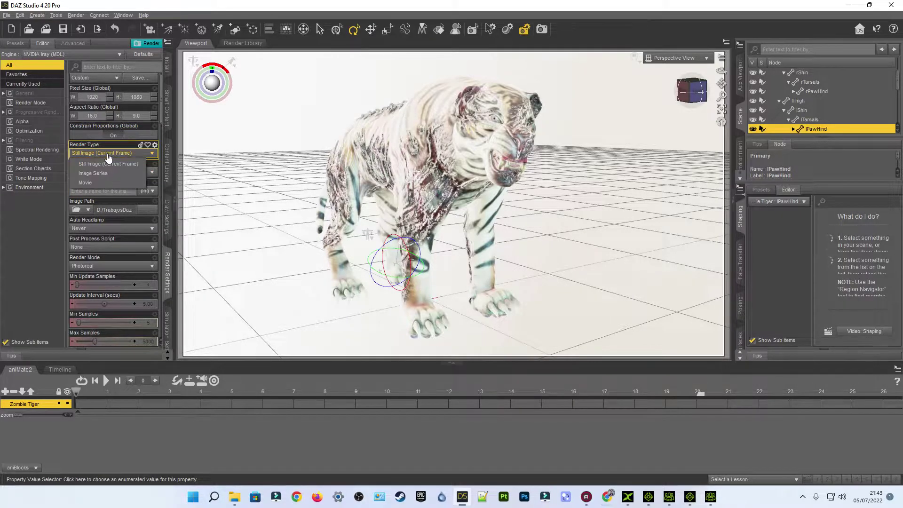
left_click(100, 183)
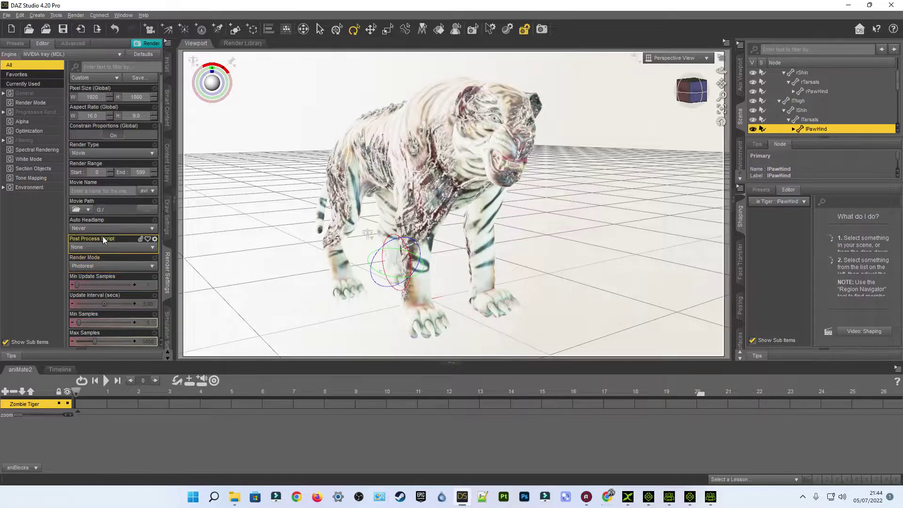
left_click(103, 190)
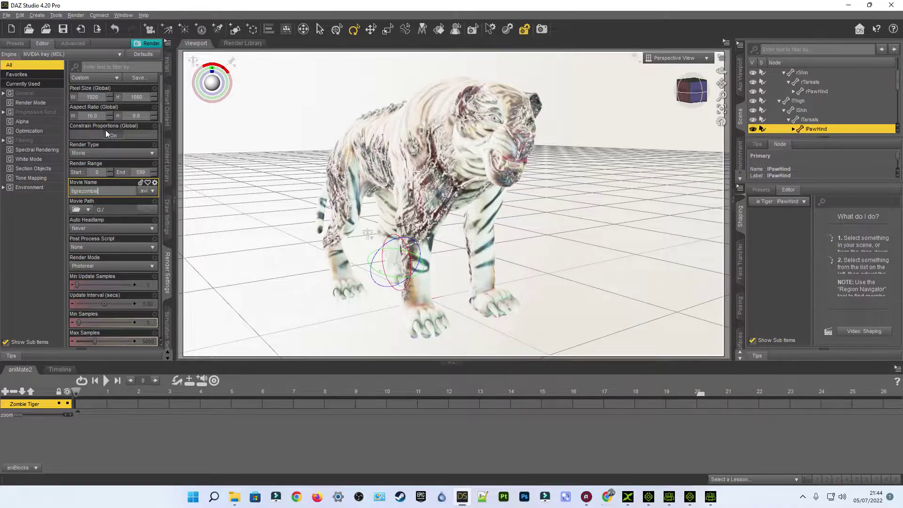
Look through the full list of render settings, from sampling and filtering to tone mapping and environment
scroll(115, 227, "down", 15)
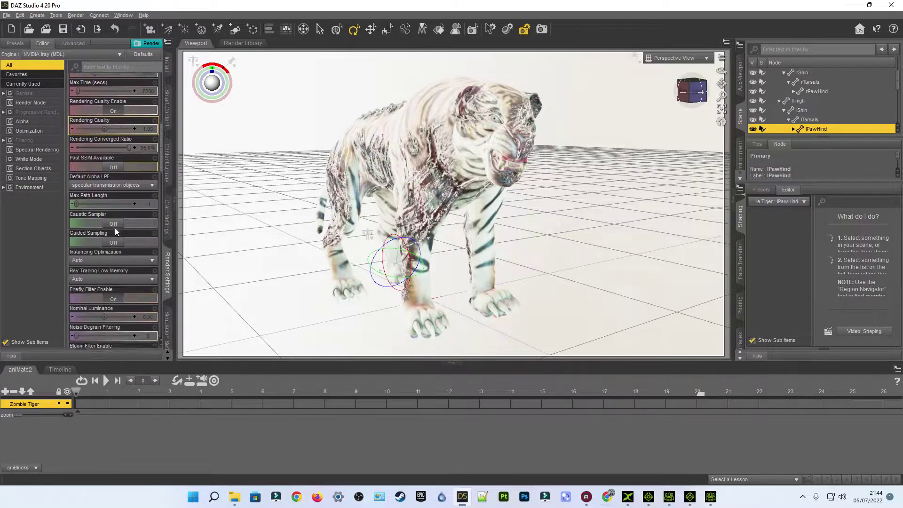
scroll(114, 227, "down", 10)
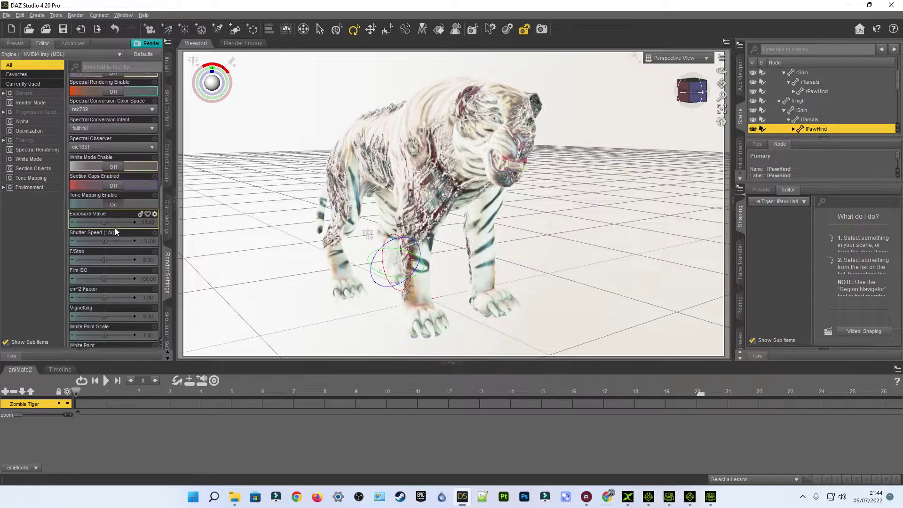
scroll(115, 228, "down", 5)
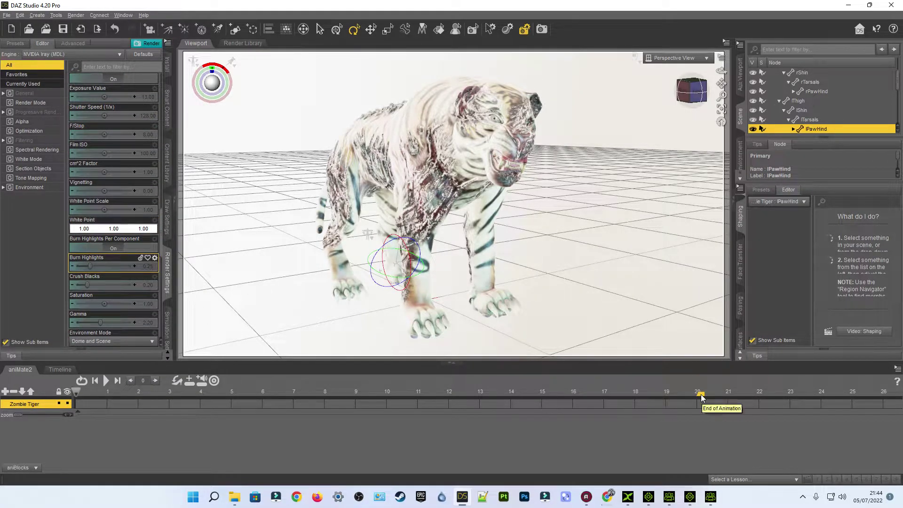
scroll(70, 284, "down", 3)
scroll(70, 285, "down", 12)
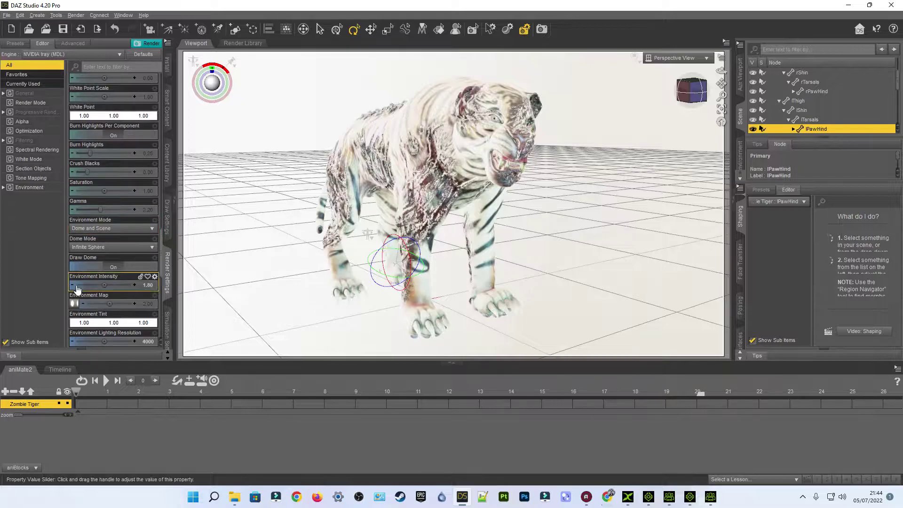
scroll(80, 284, "up", 20)
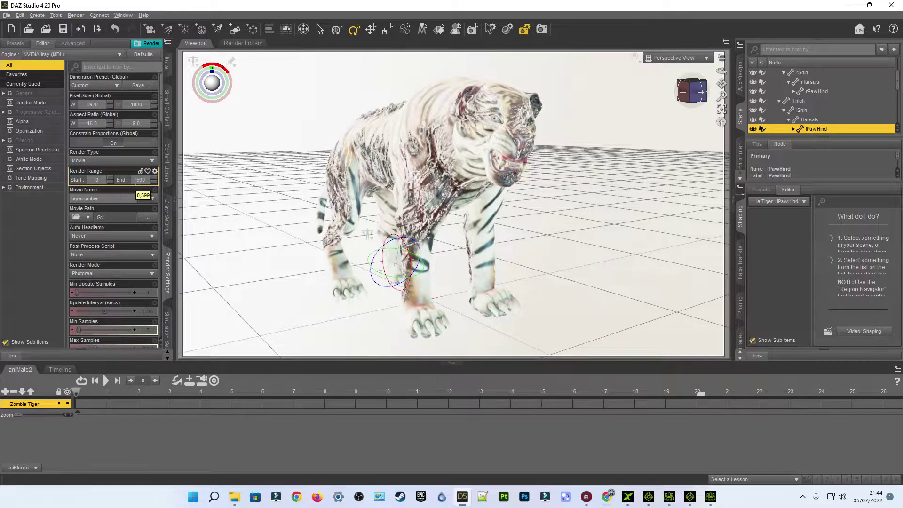
Review the render settings by category, from Render Mode and Optimization to Tone Mapping and Environment, in a widened pane
left_click(39, 104)
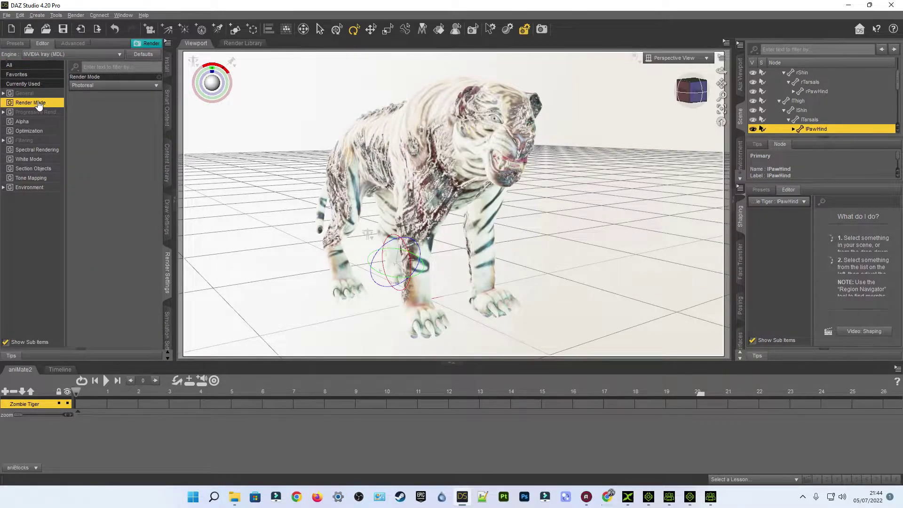
left_click(42, 133)
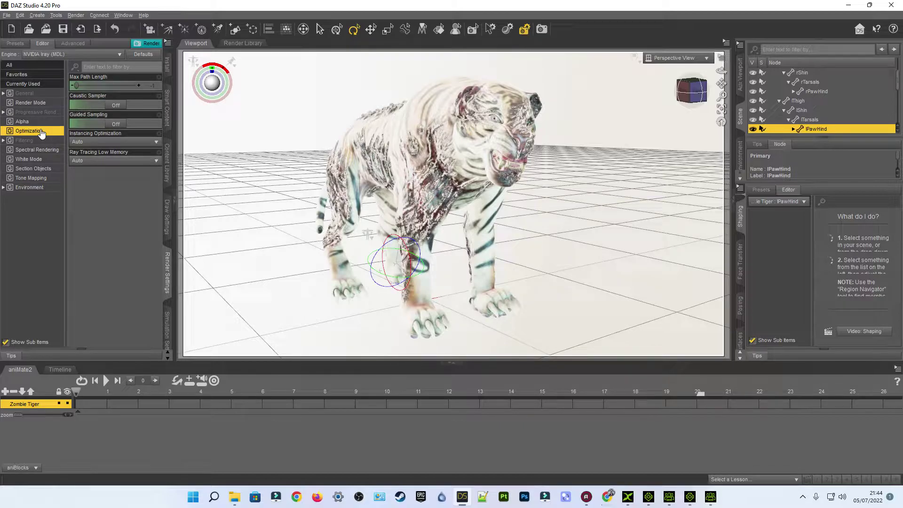
left_click(37, 149)
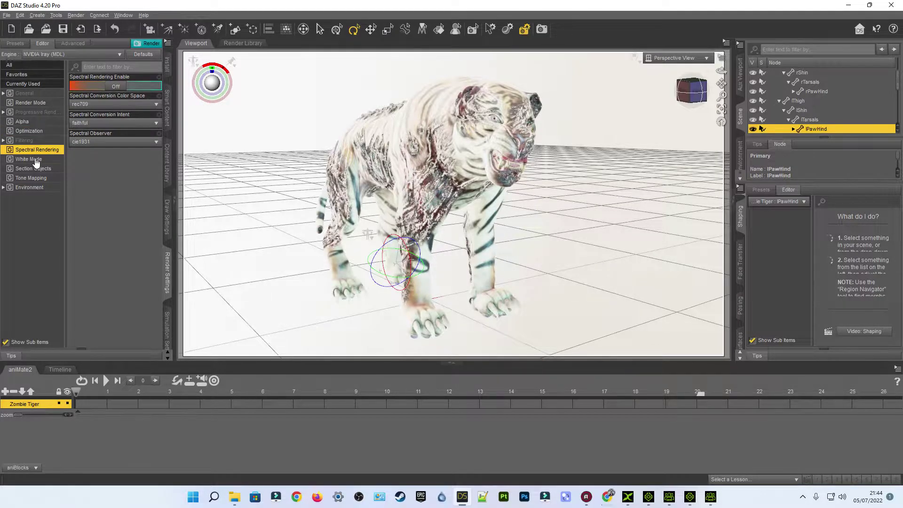
left_click(35, 160)
left_click(36, 168)
left_click(37, 179)
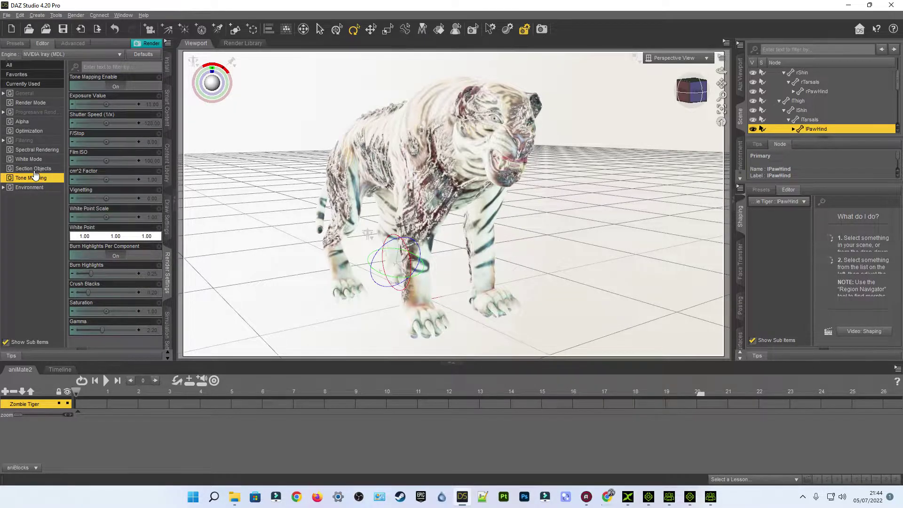
left_click(30, 188)
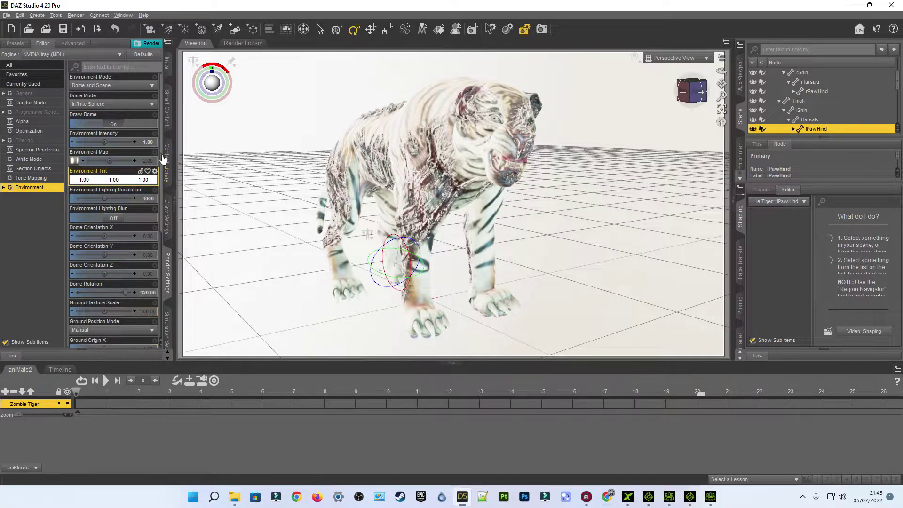
left_click_drag(175, 154, 238, 158)
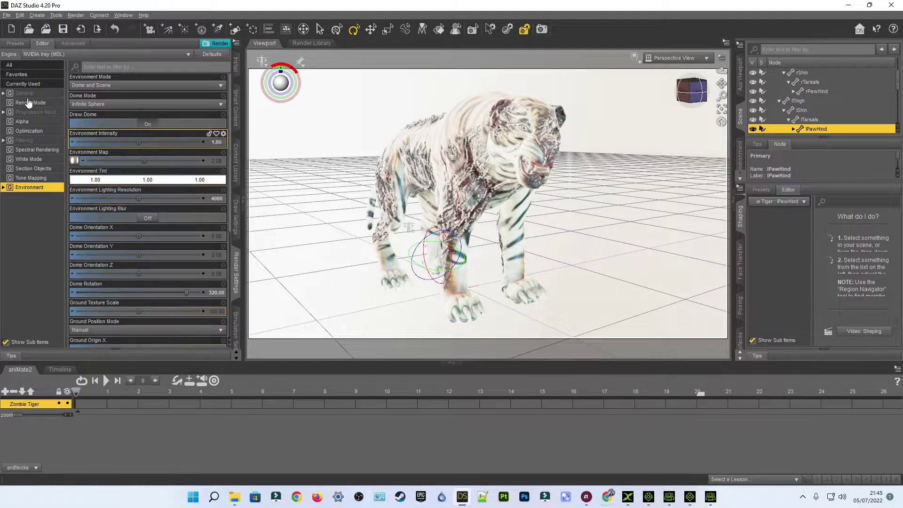
Find the Progressive Rendering settings and reduce Max Samples to 1044 and Max Time to 1899 seconds
left_click(18, 65)
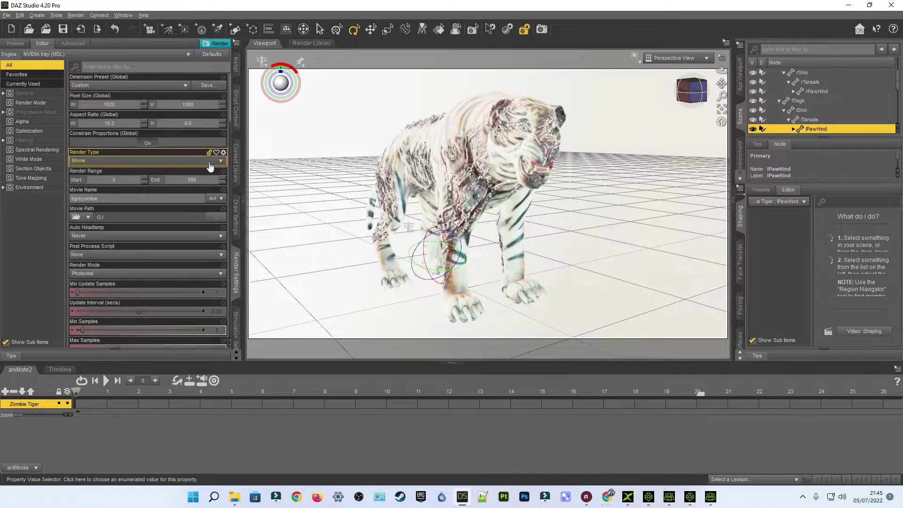
left_click(209, 193)
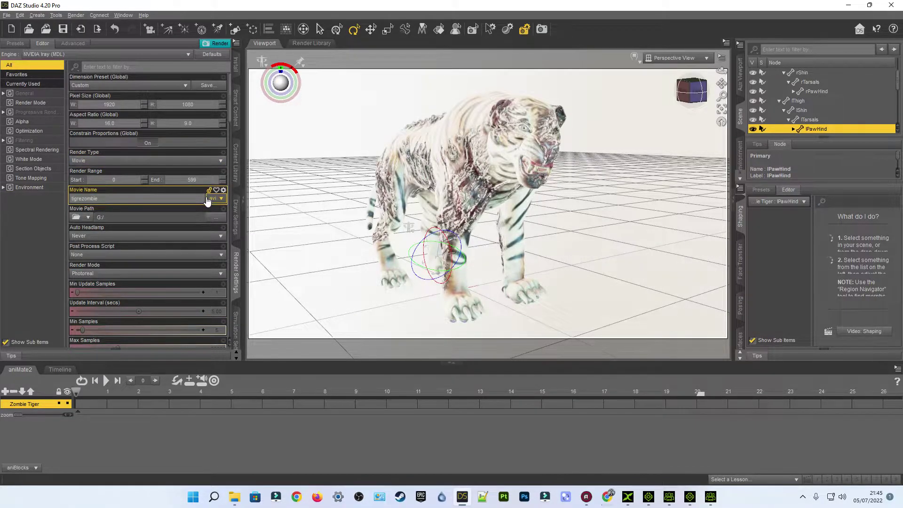
left_click(36, 85)
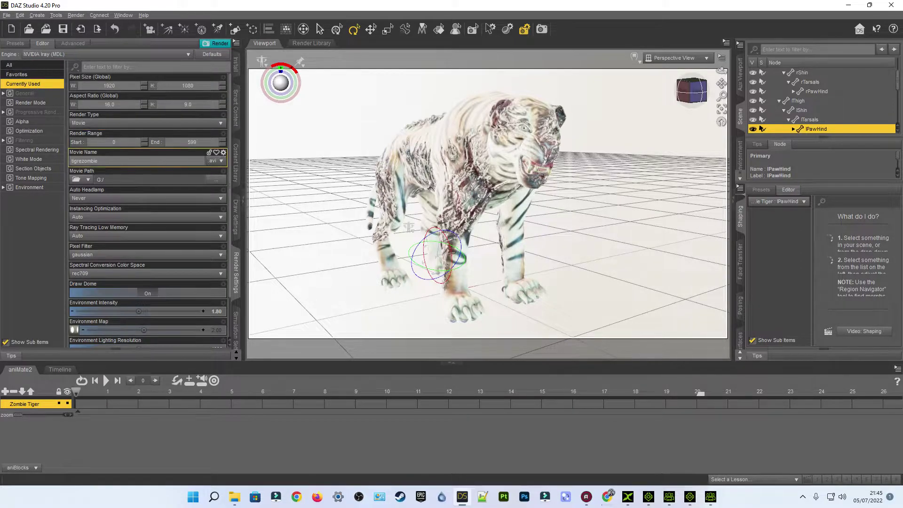
left_click(37, 103)
left_click(37, 94)
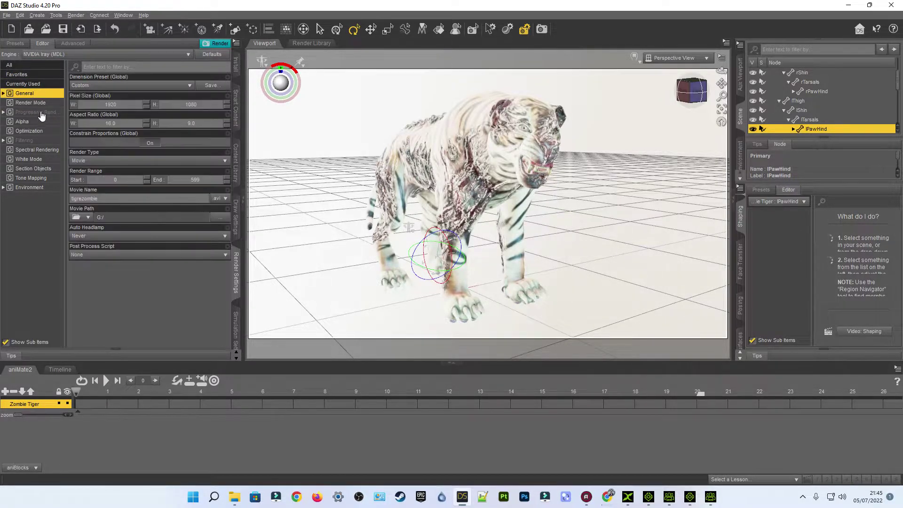
left_click(41, 114)
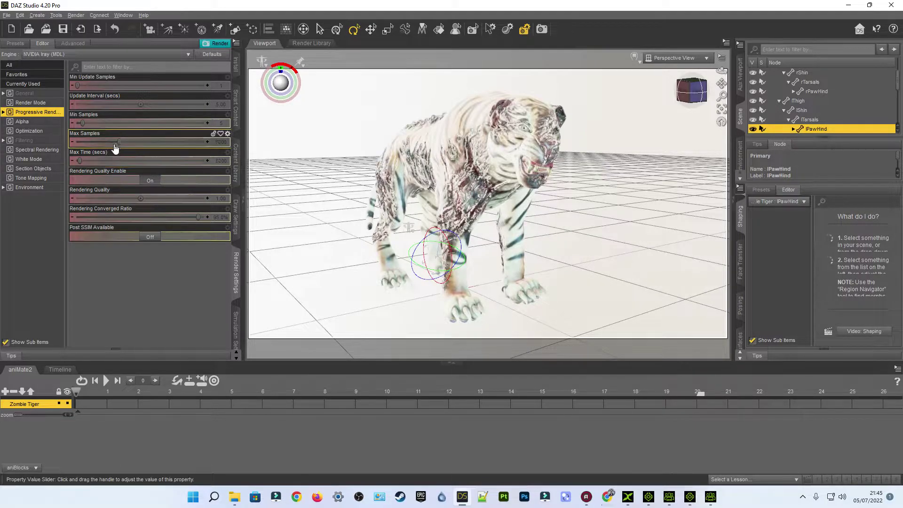
mouse_move(119, 142)
left_click_drag(117, 143, 83, 148)
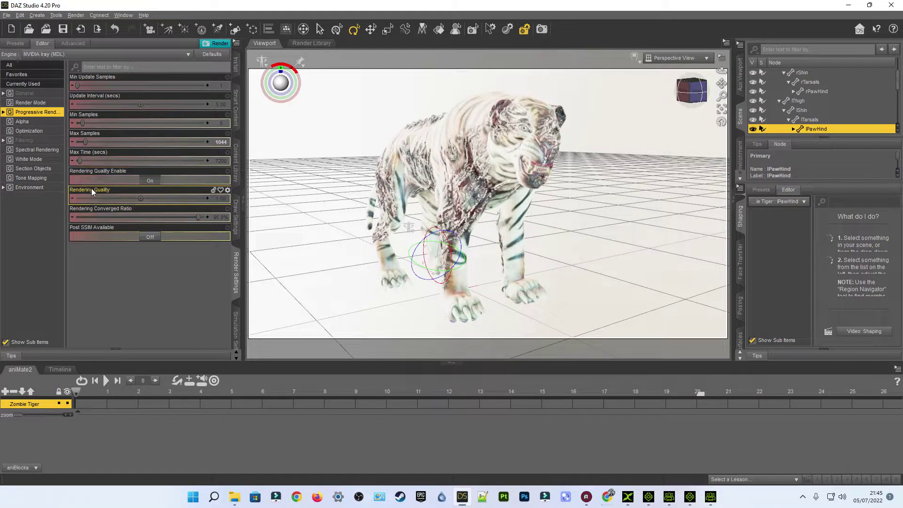
mouse_move(79, 161)
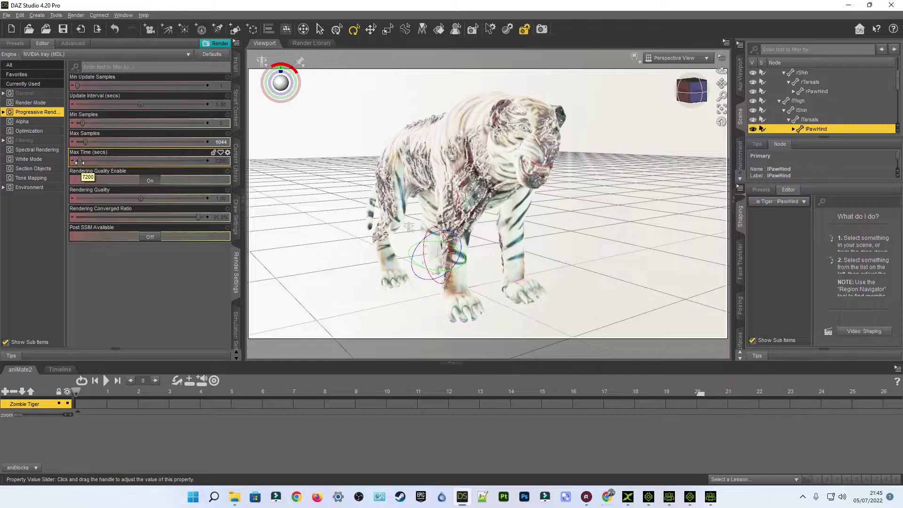
left_click_drag(79, 162, 78, 161)
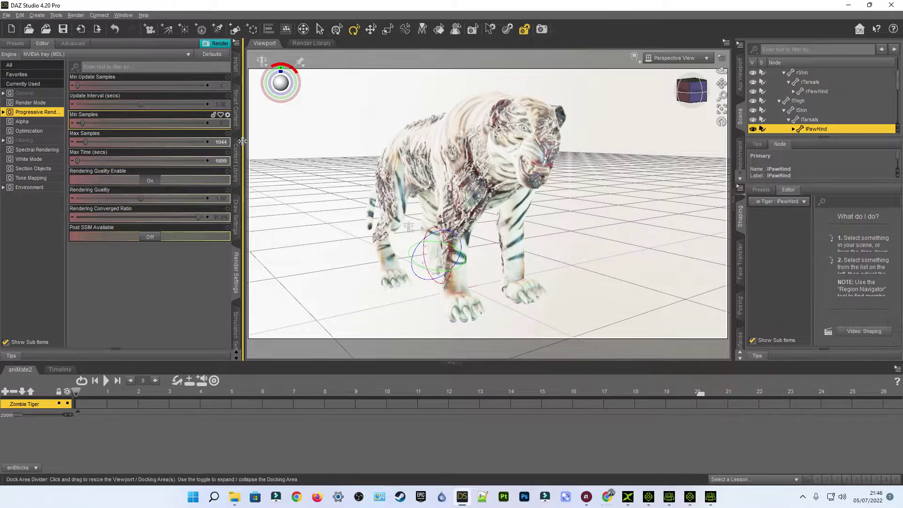
Resize the render settings pane to leave more viewport space and start rendering the turntable movie
left_click_drag(246, 148, 303, 148)
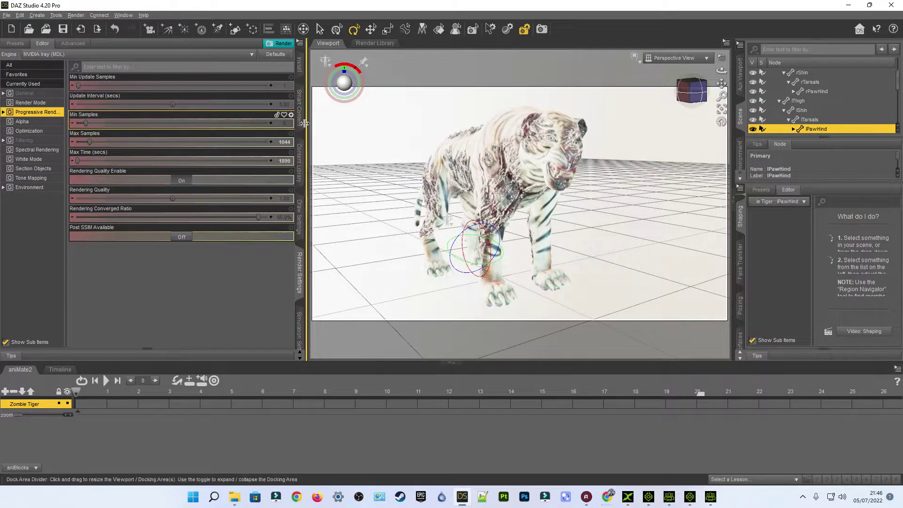
left_click_drag(305, 124, 216, 116)
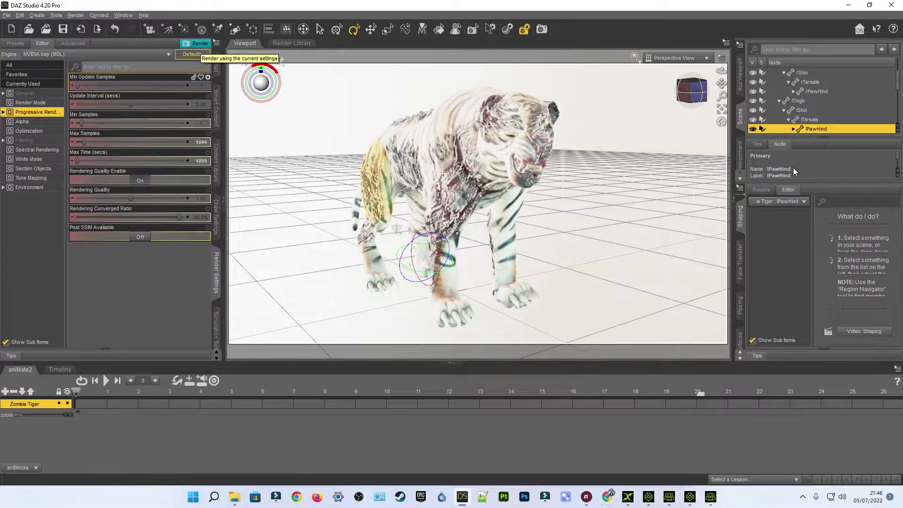
key("F3")
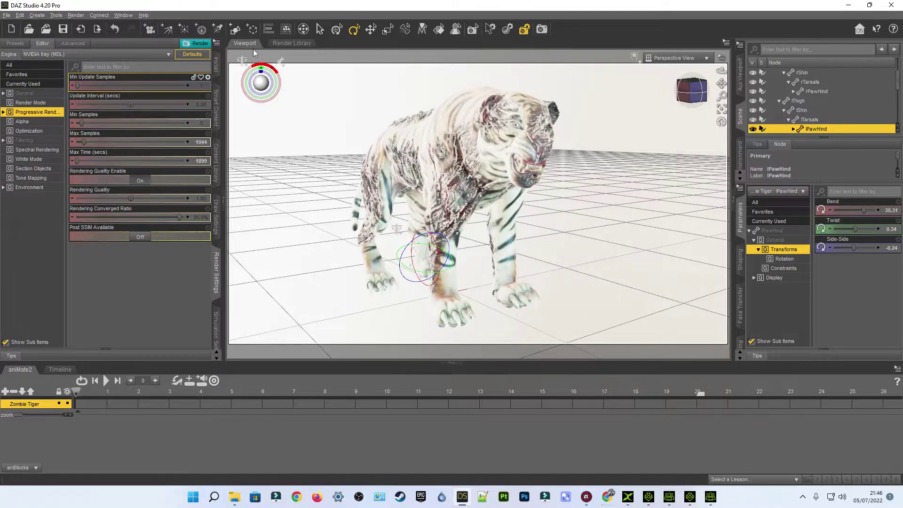
left_click(197, 43)
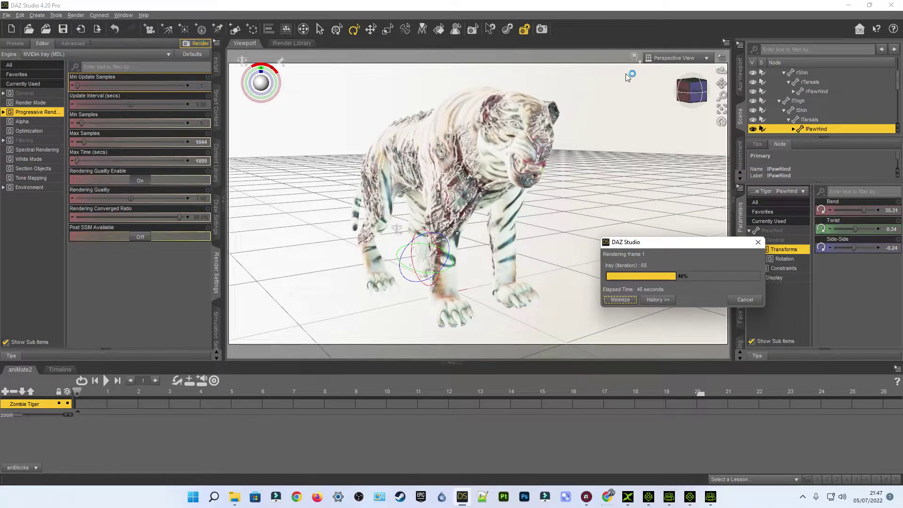
Cancel the running movie render, decline the video compression and abandon saving the AVI
left_click(748, 300)
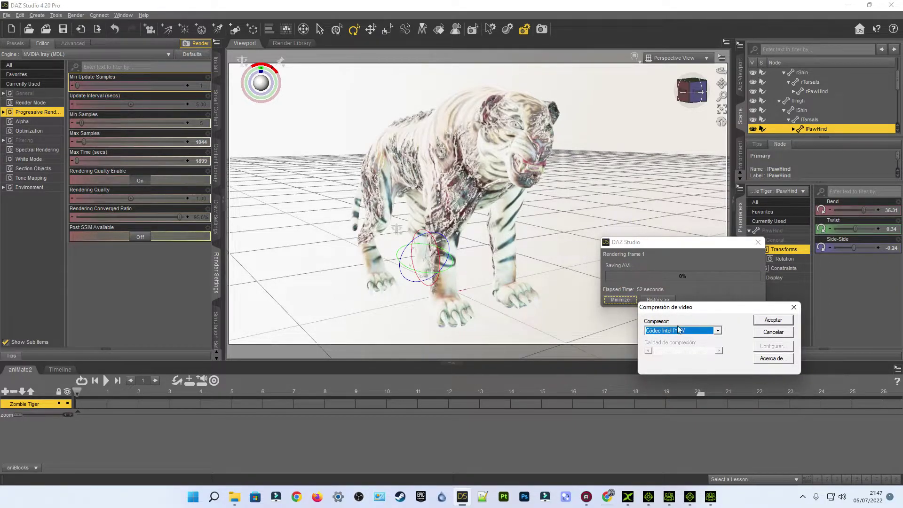
left_click(774, 332)
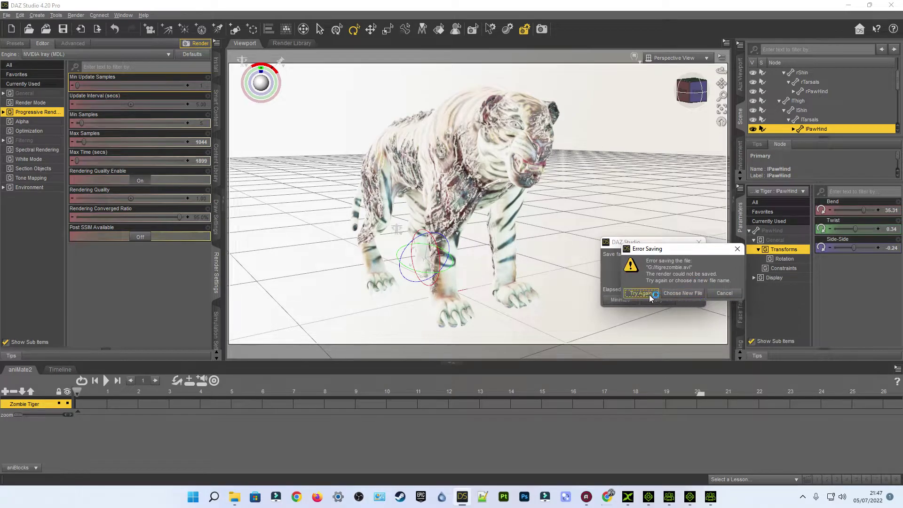
left_click(724, 293)
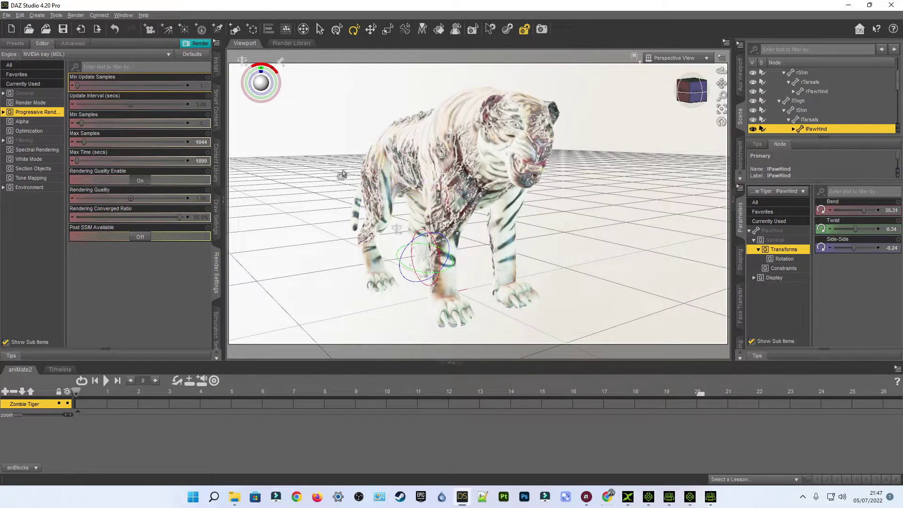
Turn off Rendering Quality Enable, set Max Samples to 714 and Max Time to 1122 seconds
left_click(141, 180)
left_click_drag(77, 161, 73, 160)
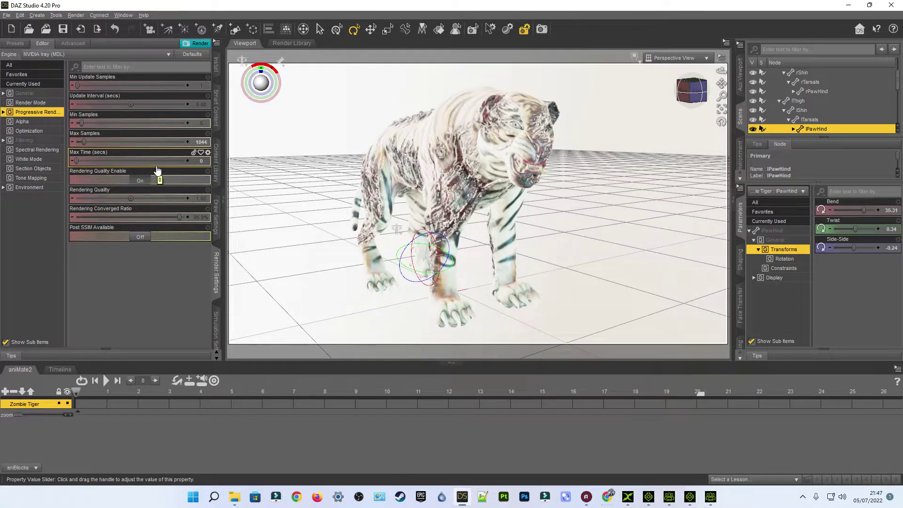
left_click_drag(75, 161, 77, 161)
left_click(140, 181)
left_click_drag(85, 141, 77, 162)
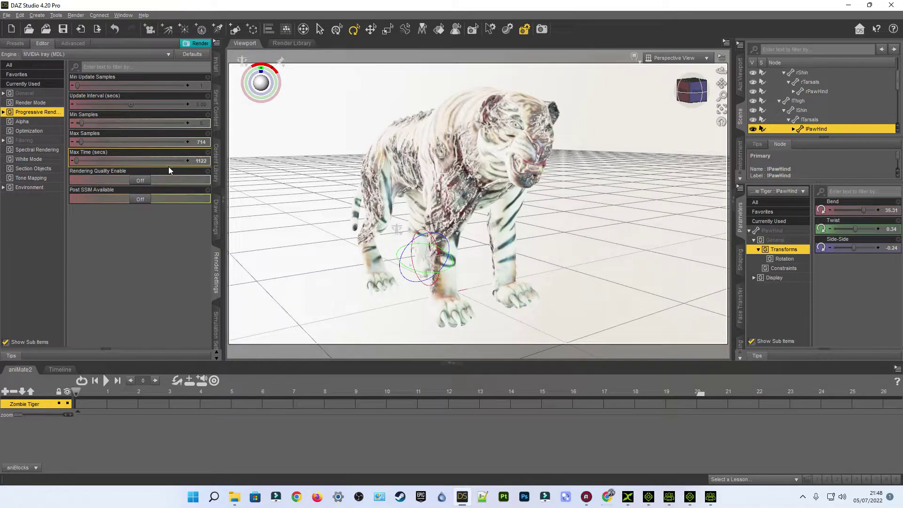
Render the movie over the existing tigrezombie.avi, stop it after the first frame and accept the video compressor to save it
left_click(198, 44)
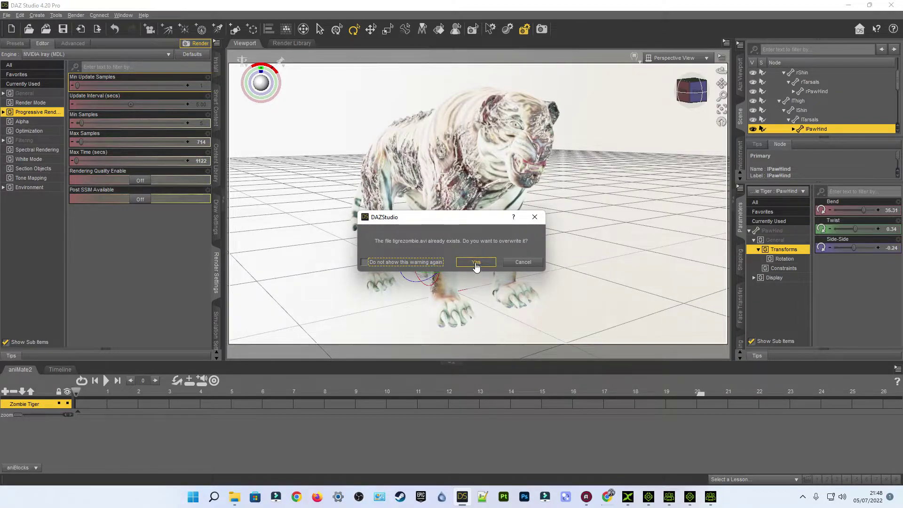
left_click(476, 263)
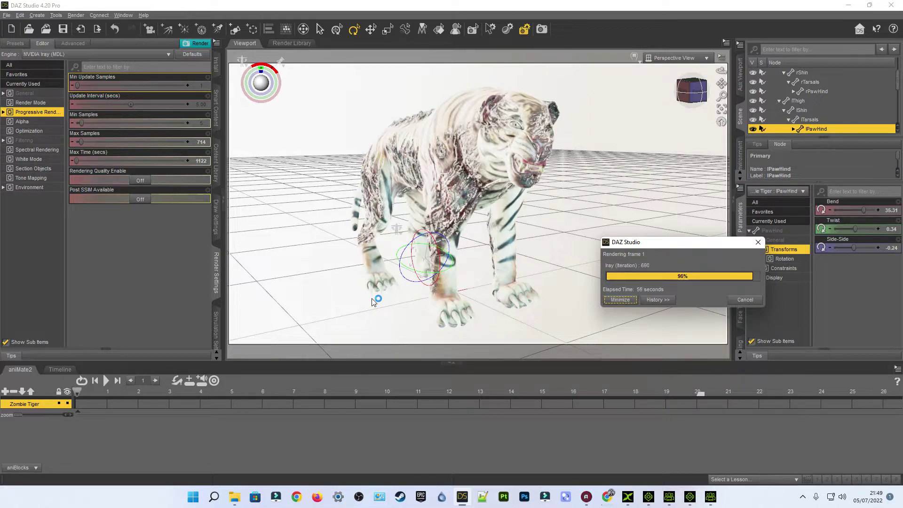
left_click(744, 300)
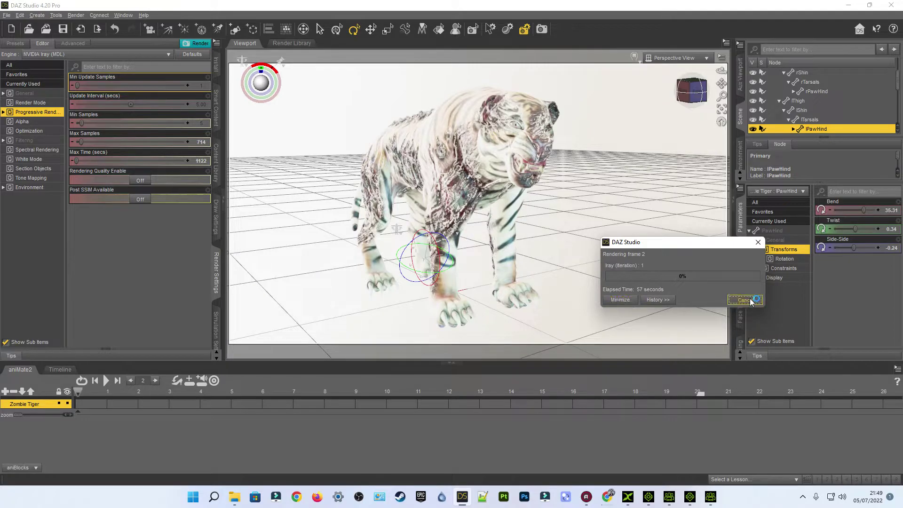
left_click(772, 320)
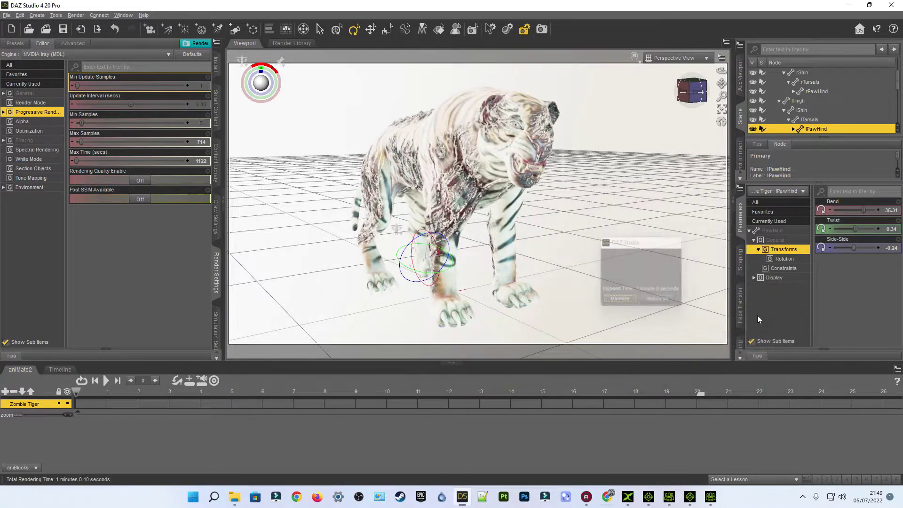
Play the saved tigrezombie.avi from drive G: in full screen to check the render quality, and close the player
mouse_move(240, 502)
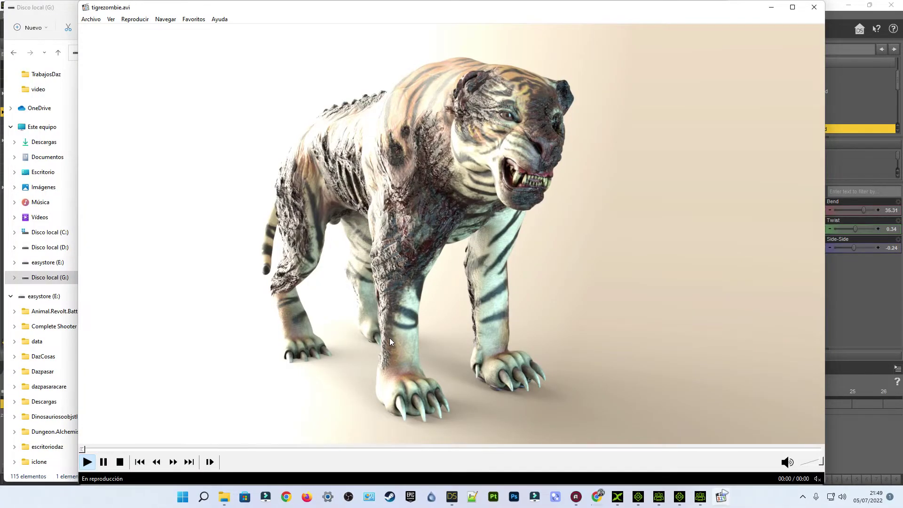
double_click(389, 338)
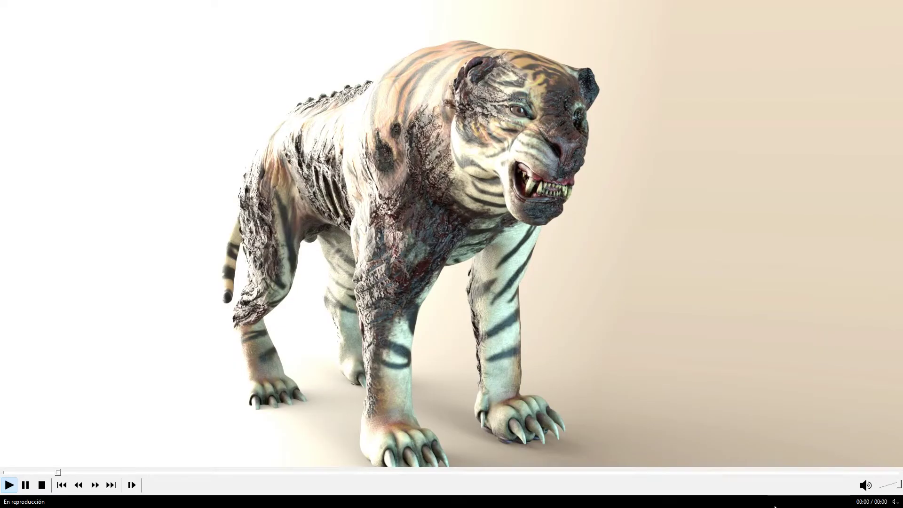
left_click(891, 5)
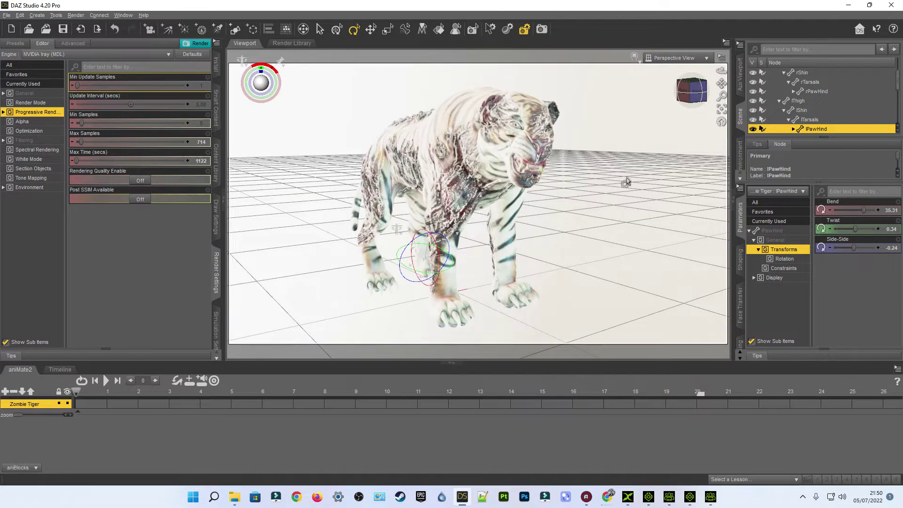
Turn Rendering Quality Enable back on and try out Post SSIM Available, leaving that option off
left_click(141, 181)
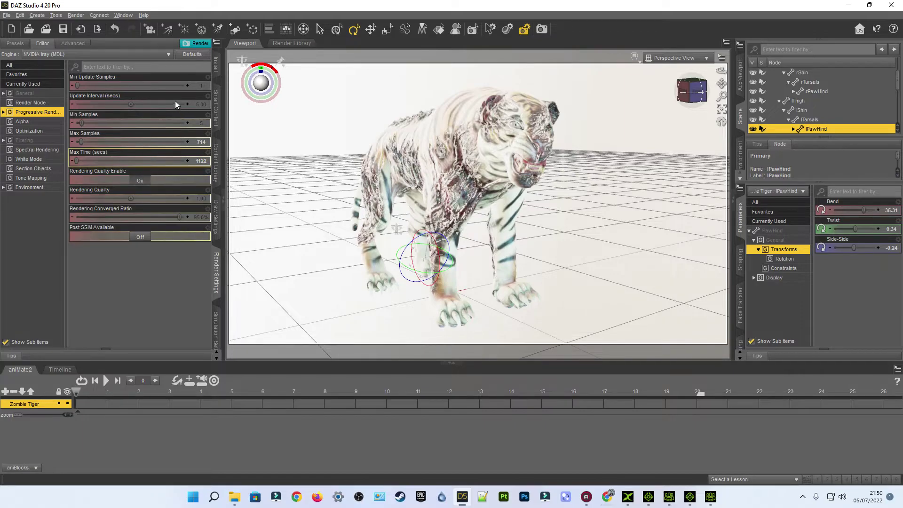
left_click(139, 237)
left_click(140, 255)
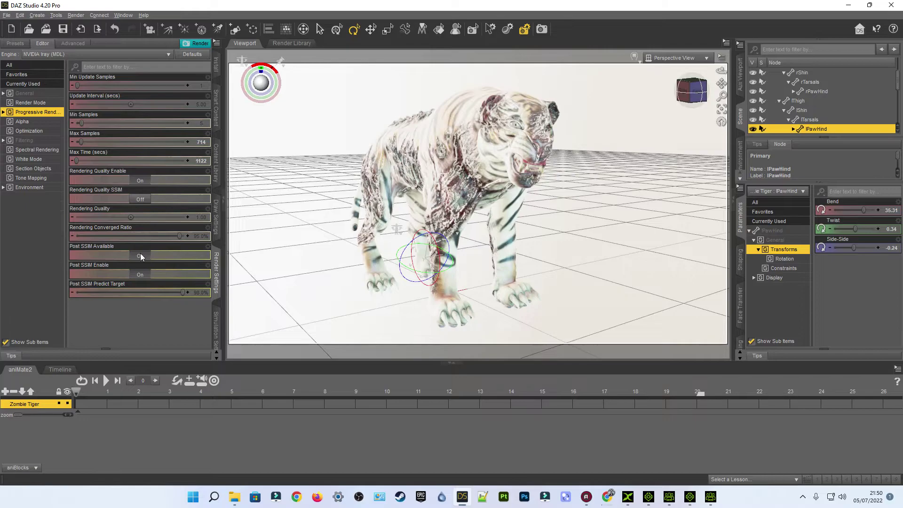
left_click(140, 181)
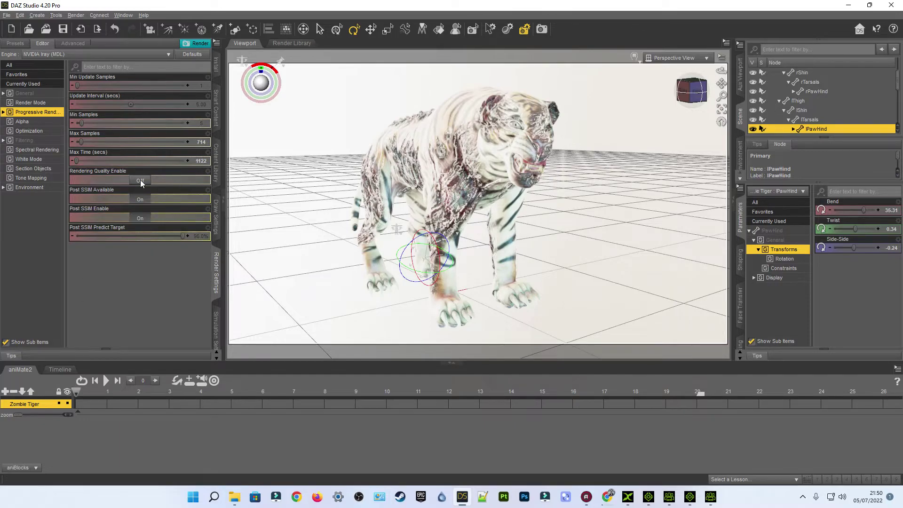
left_click(140, 180)
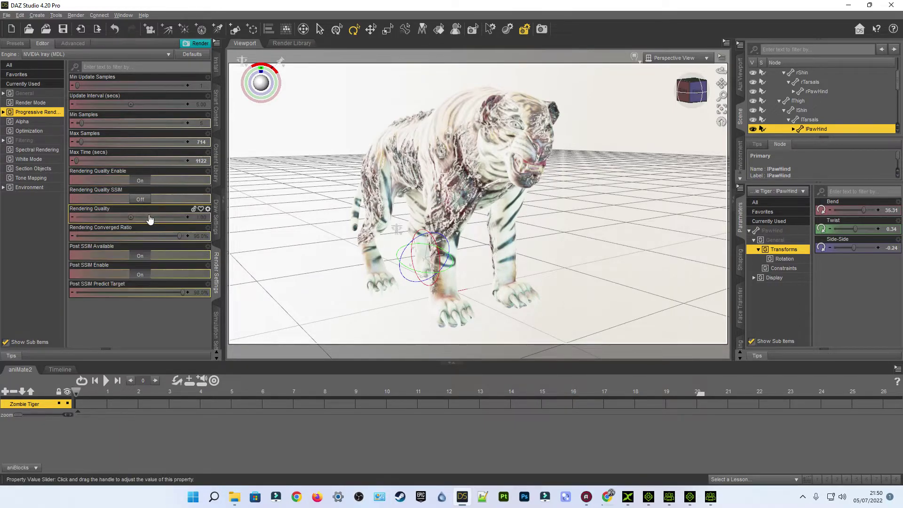
left_click(142, 256)
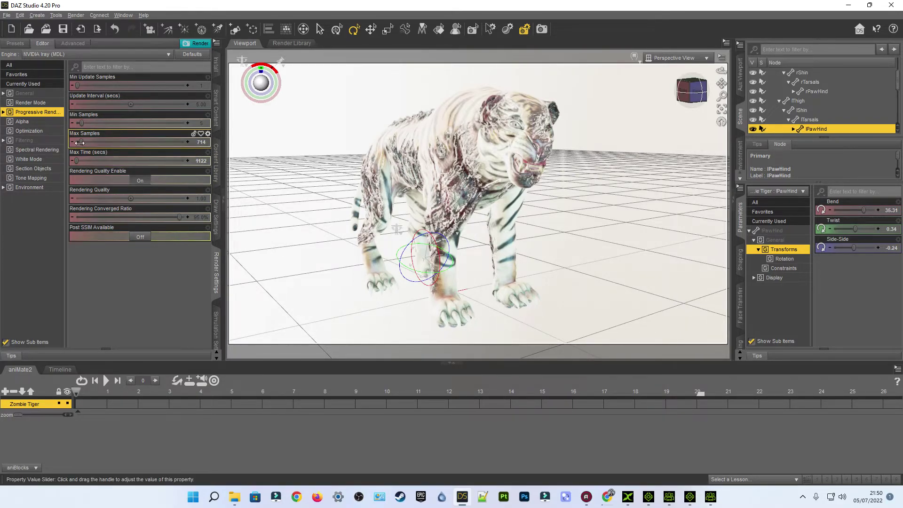
Reduce Max Samples to 195 and Max Time to 222 seconds
mouse_move(80, 143)
left_click_drag(80, 142, 80, 143)
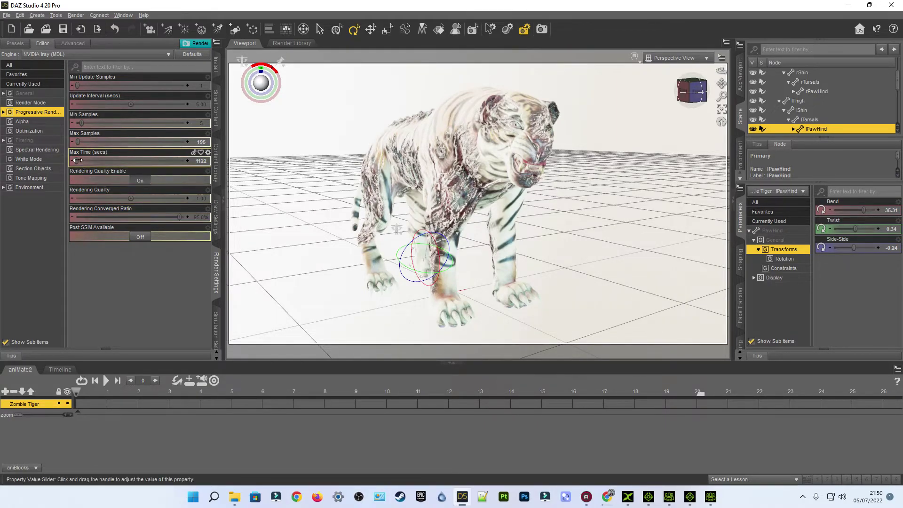
left_click_drag(77, 160, 76, 160)
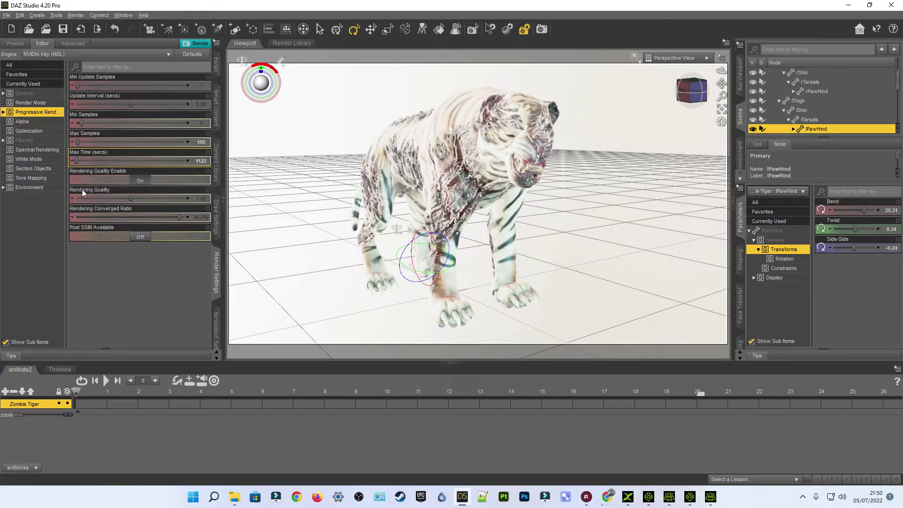
left_click(72, 162)
left_click(73, 162)
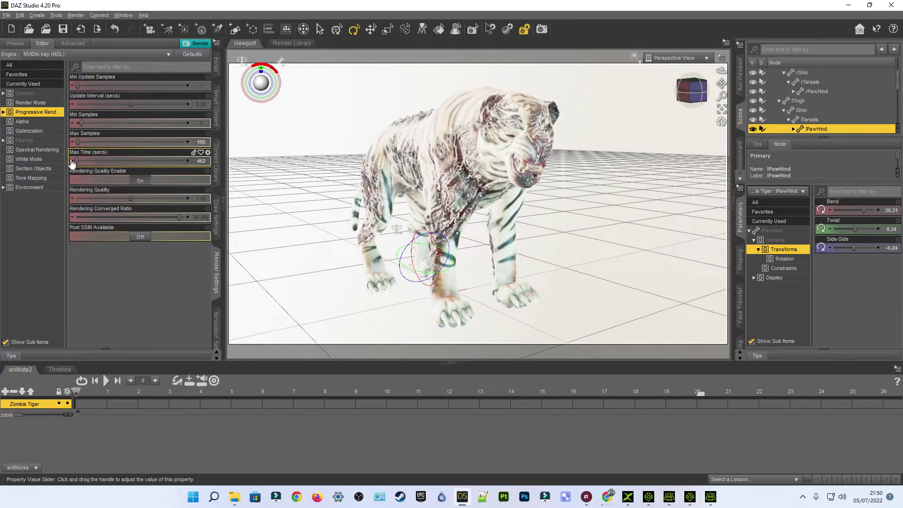
left_click(73, 162)
Render the movie over tigrezombie.avi, stop it at frame 8 and save it with the Intel IYUV codec
left_click(203, 45)
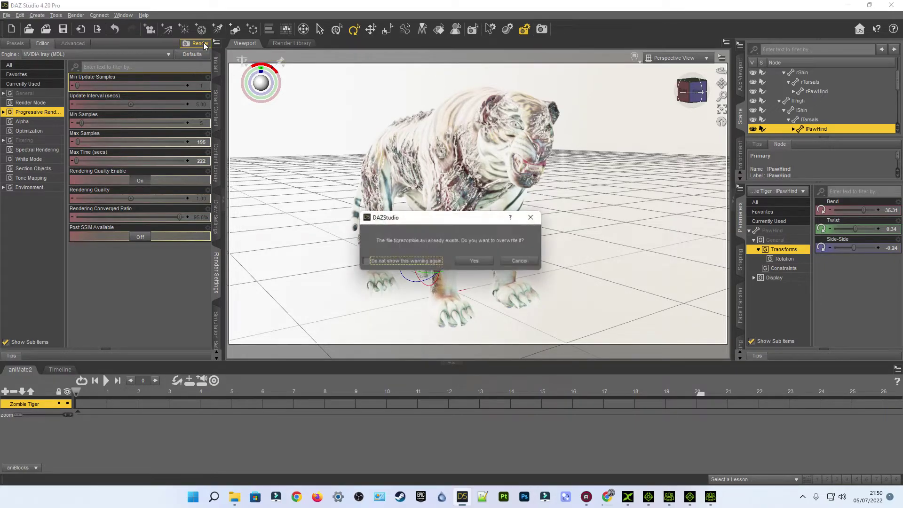
left_click(477, 263)
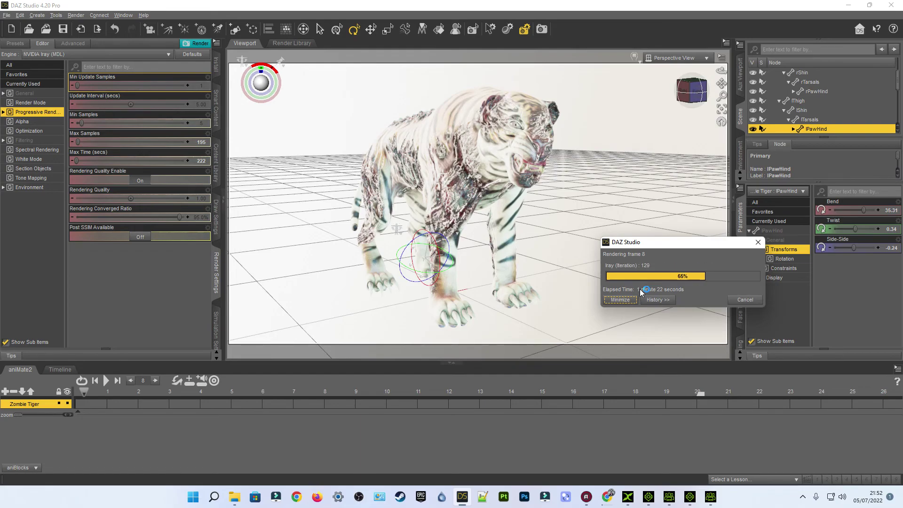
left_click(745, 301)
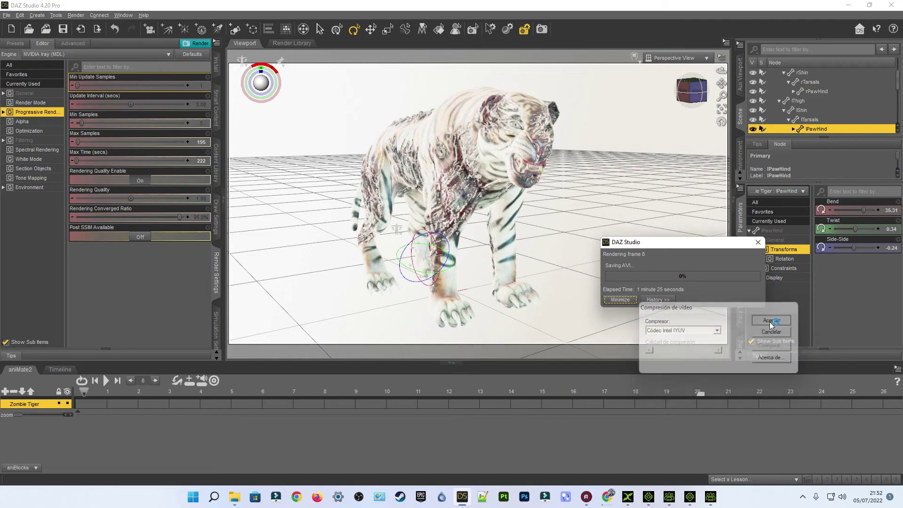
left_click(771, 322)
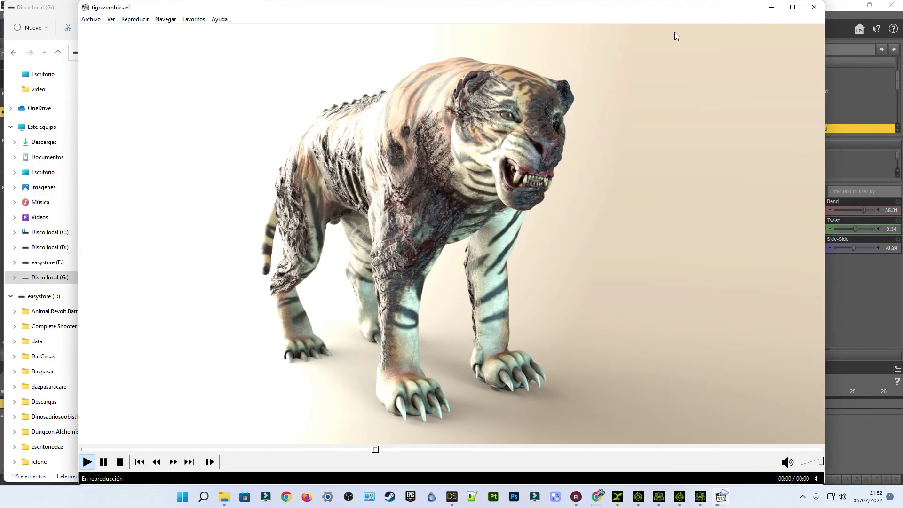